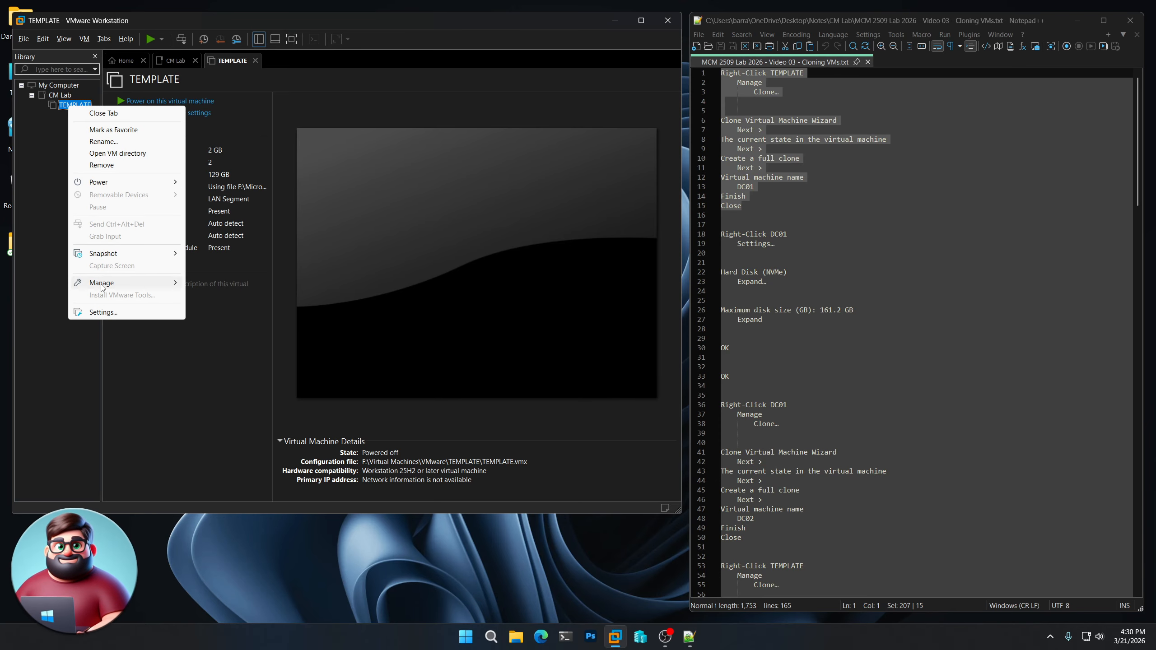
mouse_move(102, 287)
left_click(241, 302)
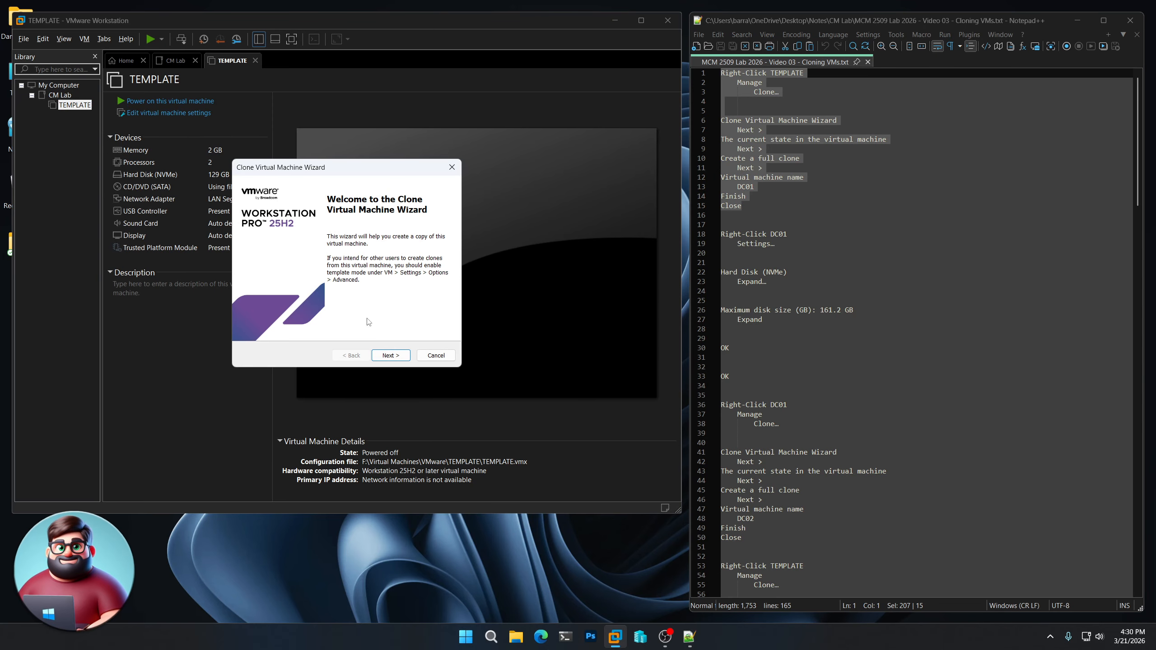
left_click(394, 357)
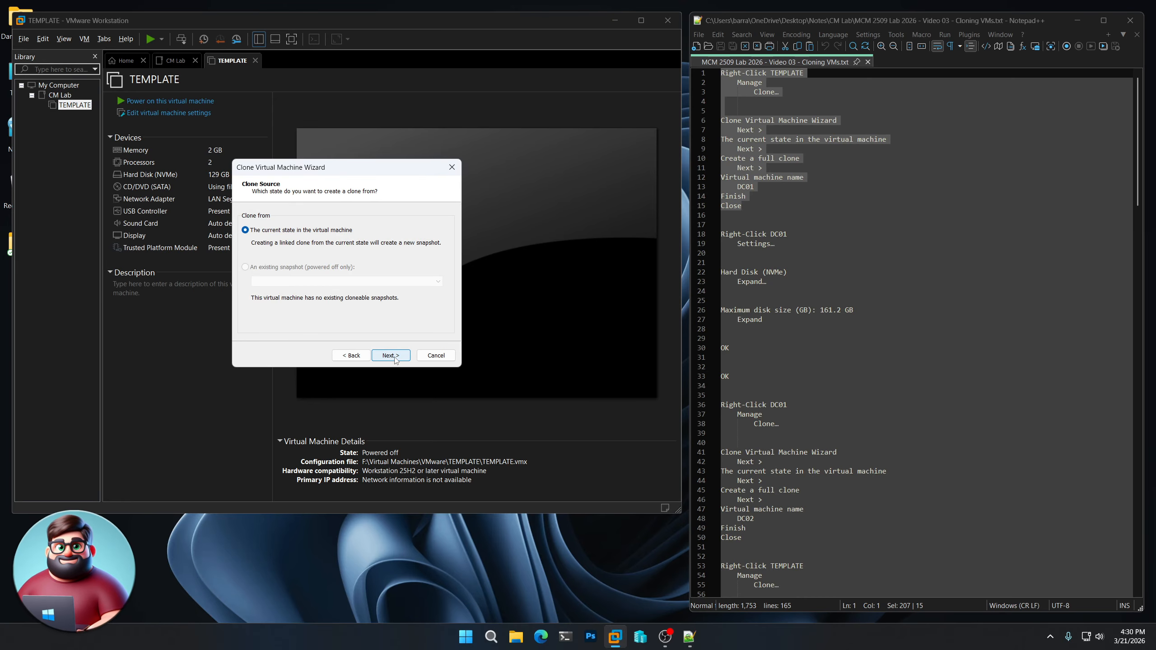
left_click(395, 357)
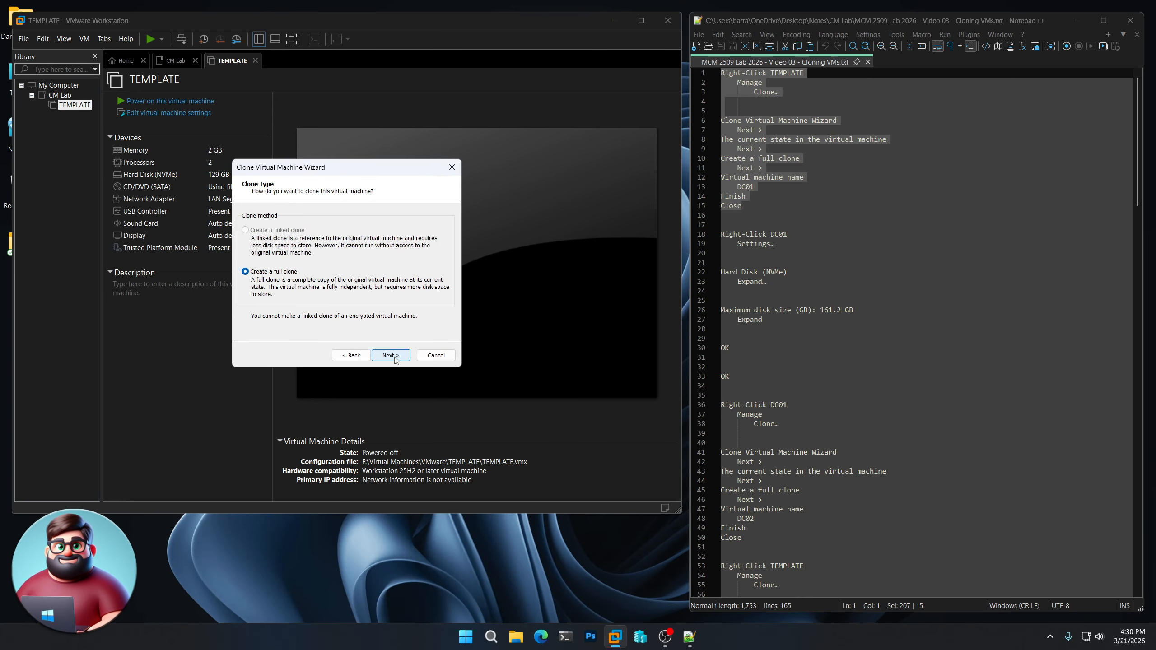
left_click(394, 358)
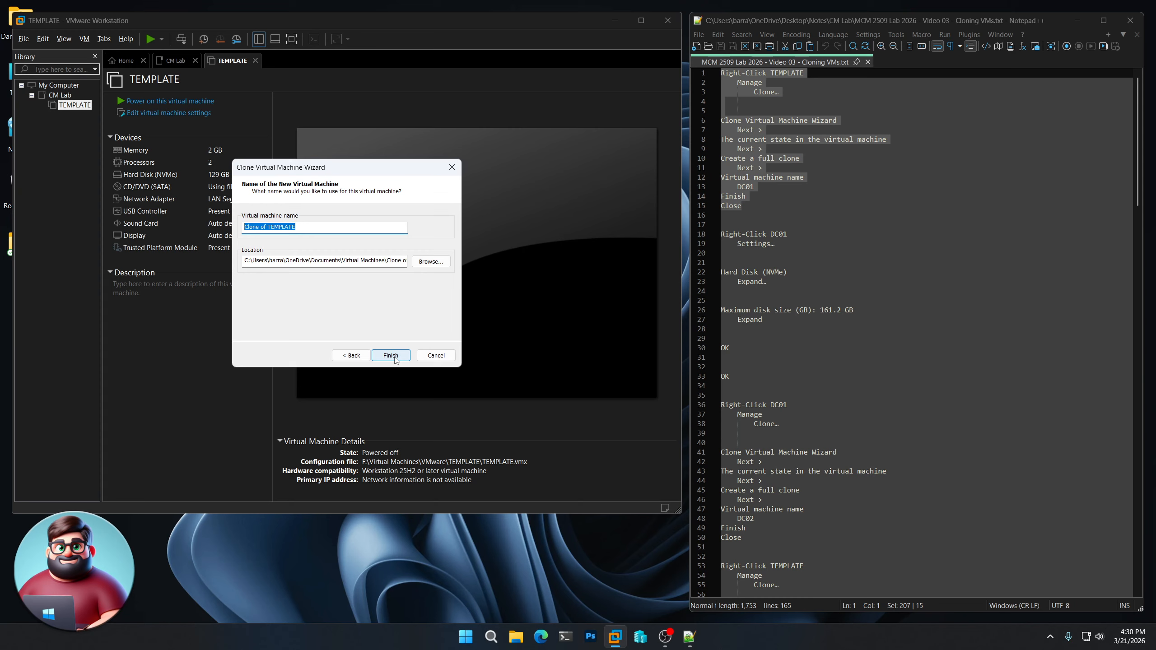
type("DC01")
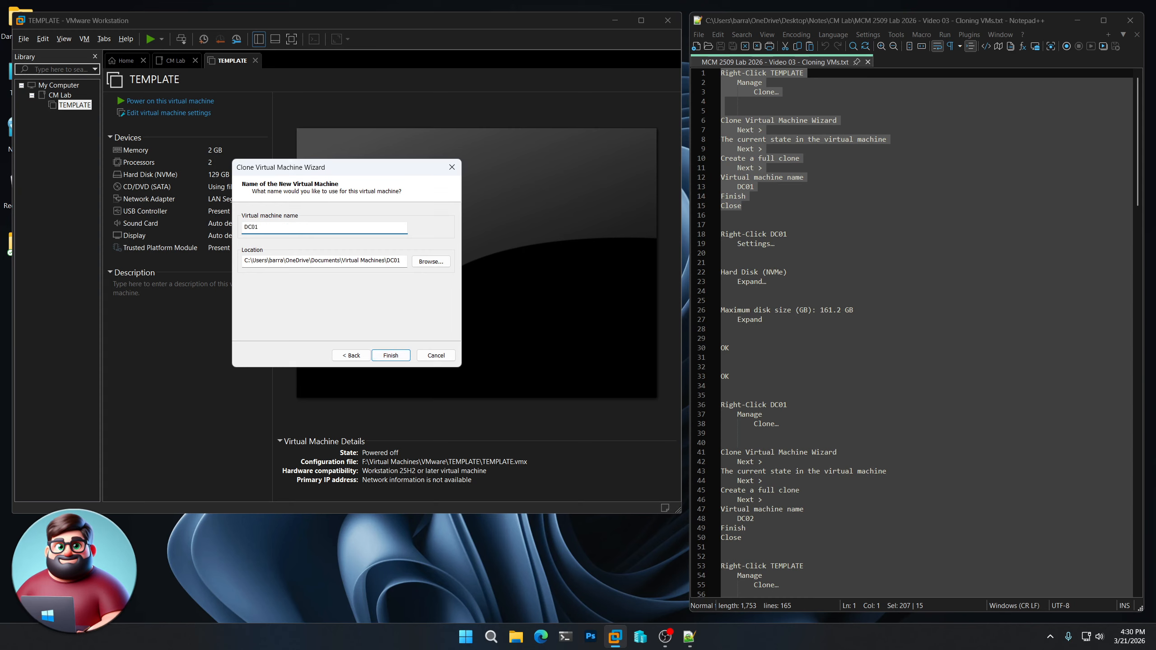
left_click(431, 263)
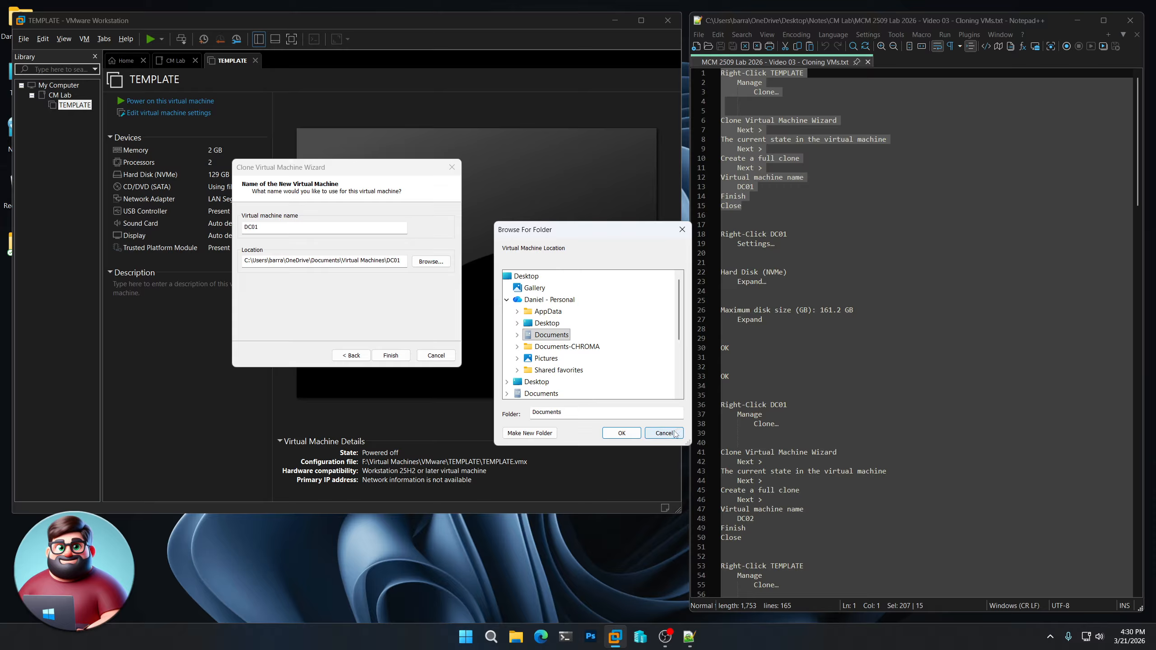
left_click(678, 430)
left_click(441, 357)
- Set the default location for virtual machines to the VMware folder inside Virtual Machines on the Lab (F:) drive
left_click(43, 39)
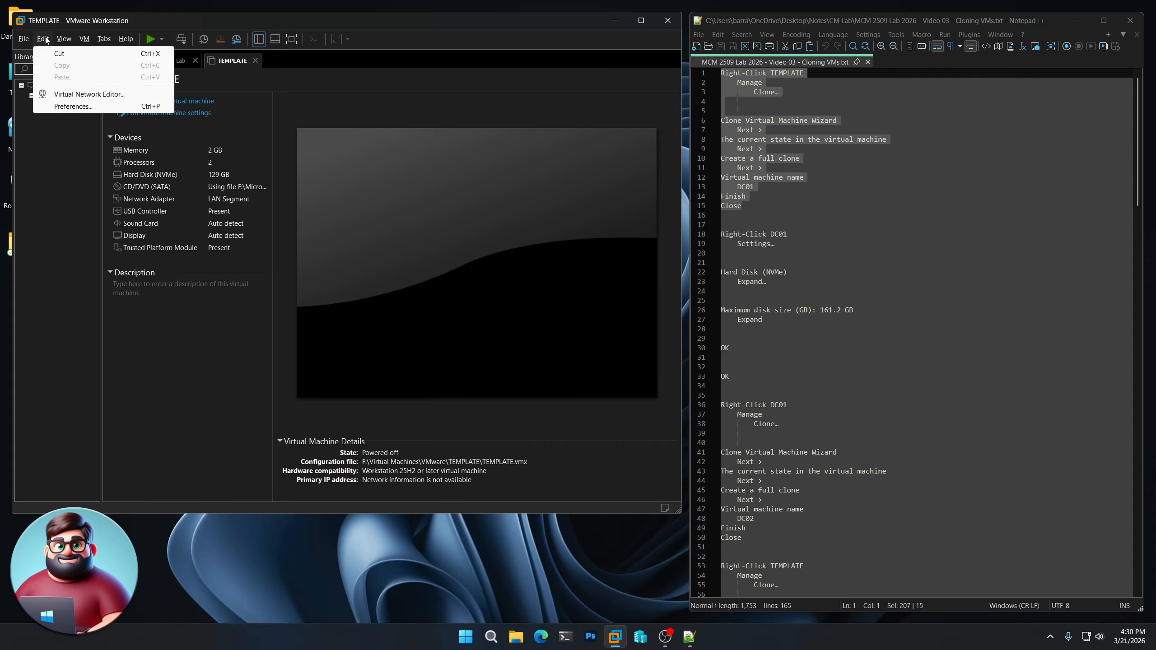
left_click(67, 106)
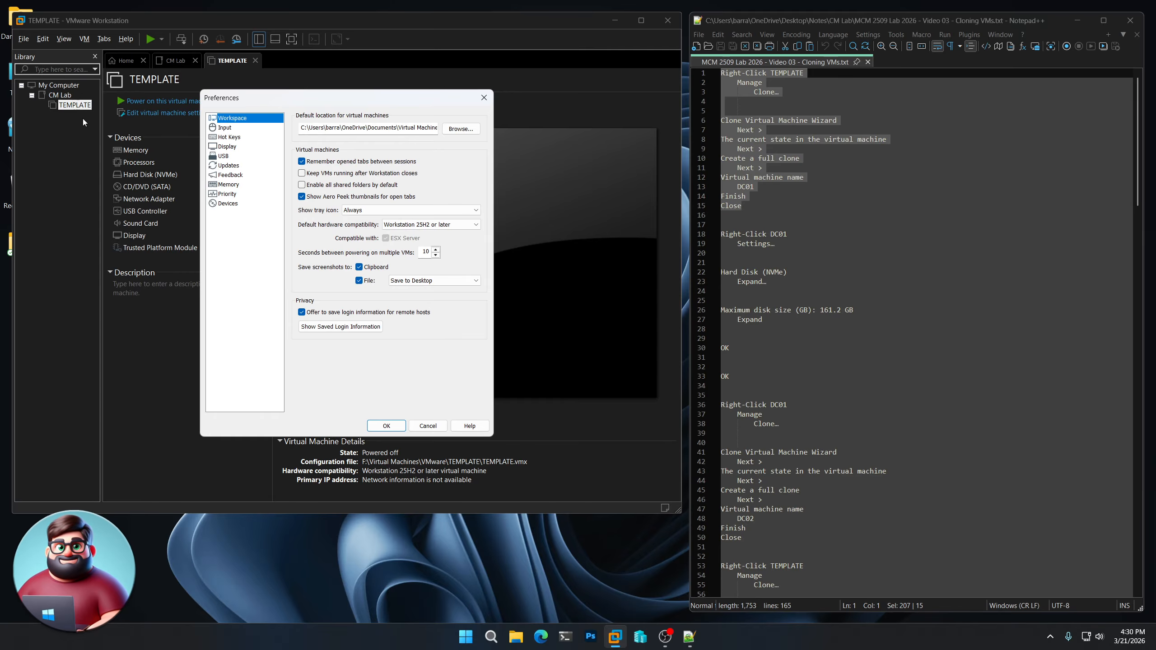
left_click(463, 130)
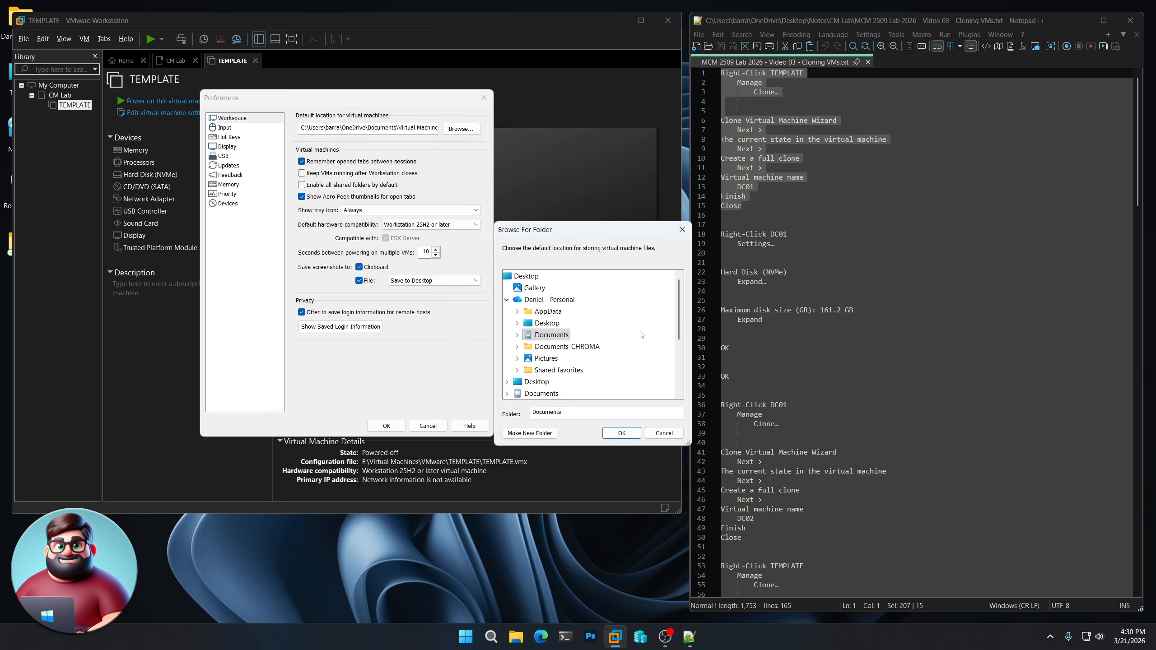
scroll(628, 346, "down", 4)
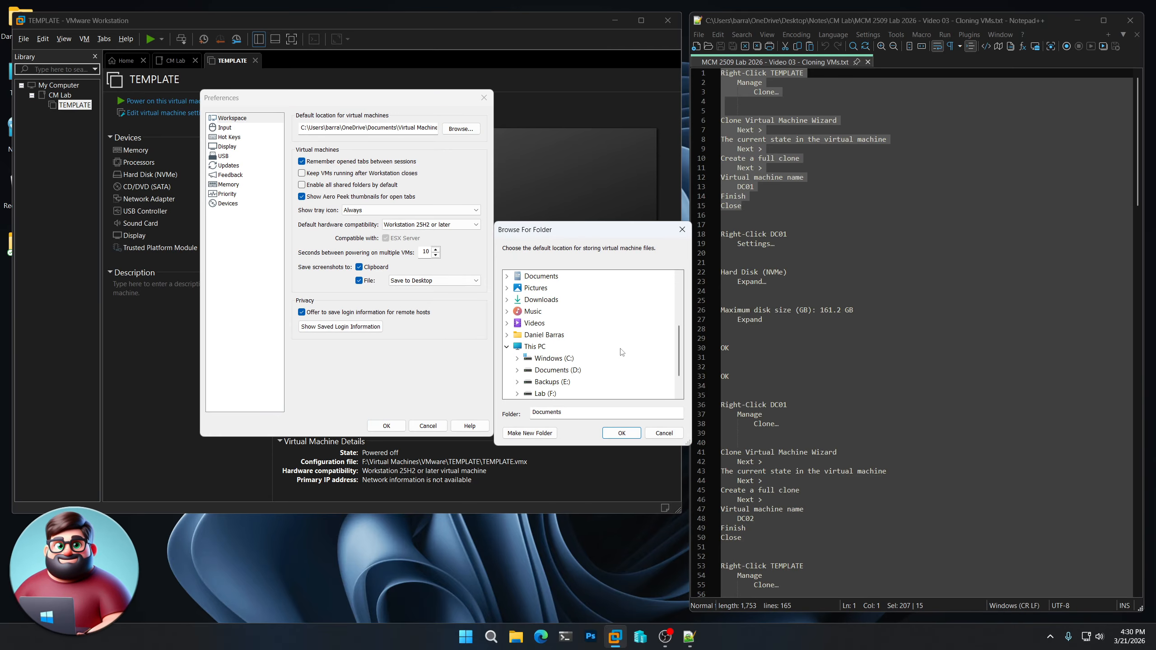
scroll(620, 349, "down", 1)
left_click(517, 359)
scroll(518, 362, "down", 1)
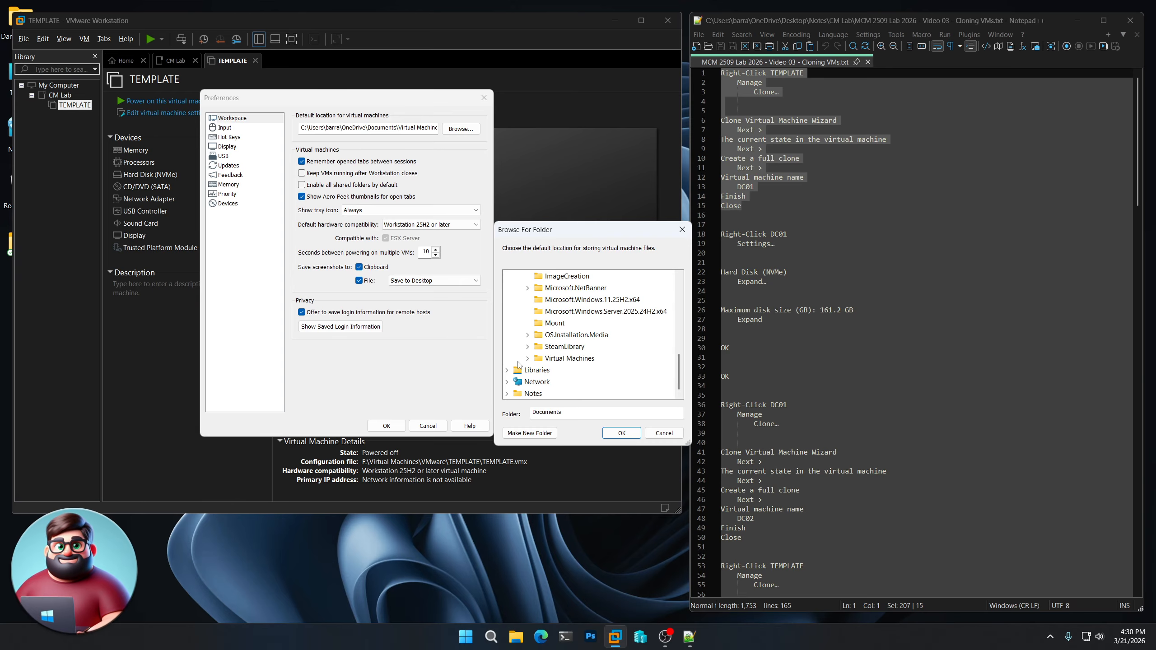
left_click(528, 358)
left_click(572, 382)
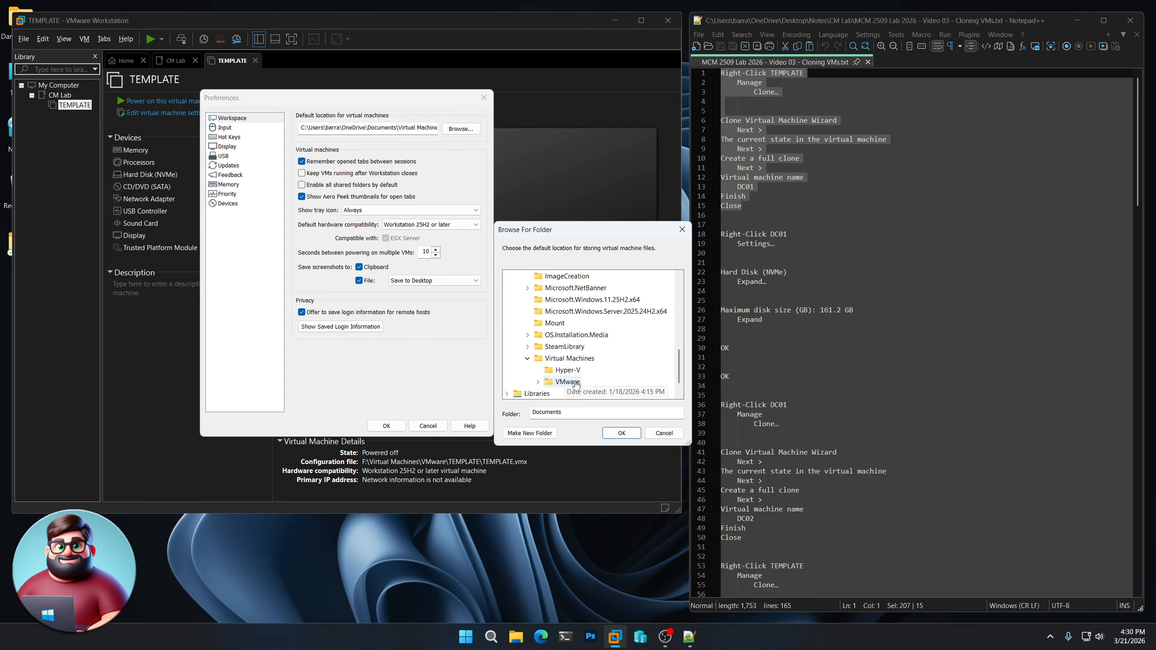
left_click(621, 432)
left_click(394, 429)
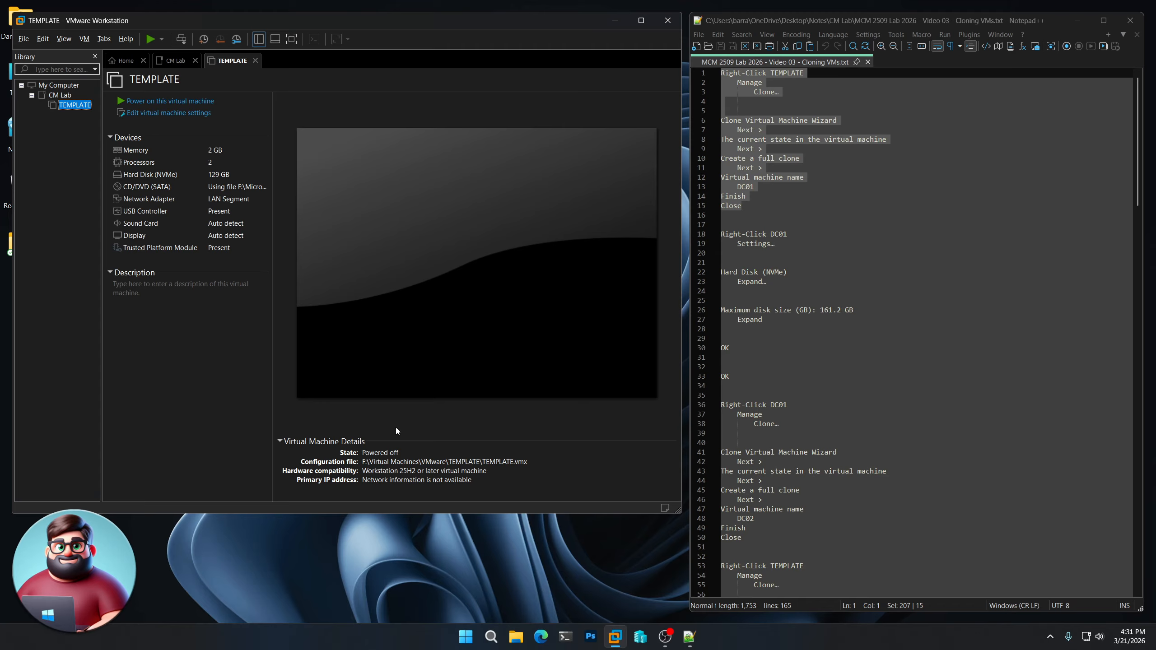
- Create a full clone of the TEMPLATE virtual machine from its current state, named DC01, in the default location
right_click(71, 107)
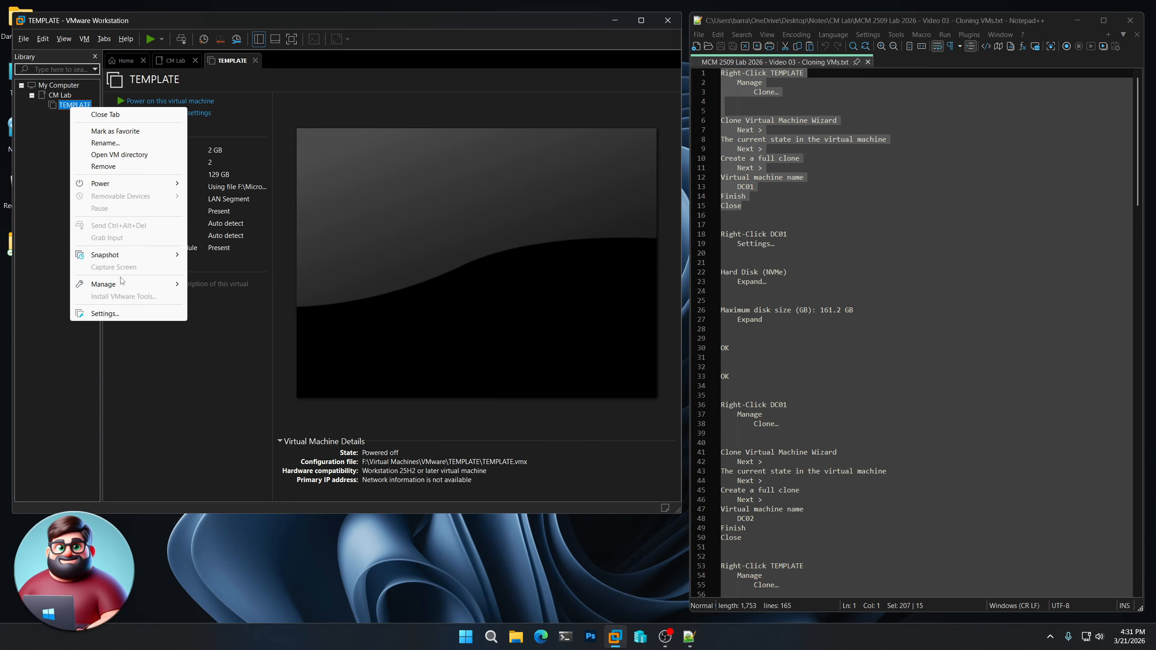
mouse_move(122, 281)
left_click(226, 303)
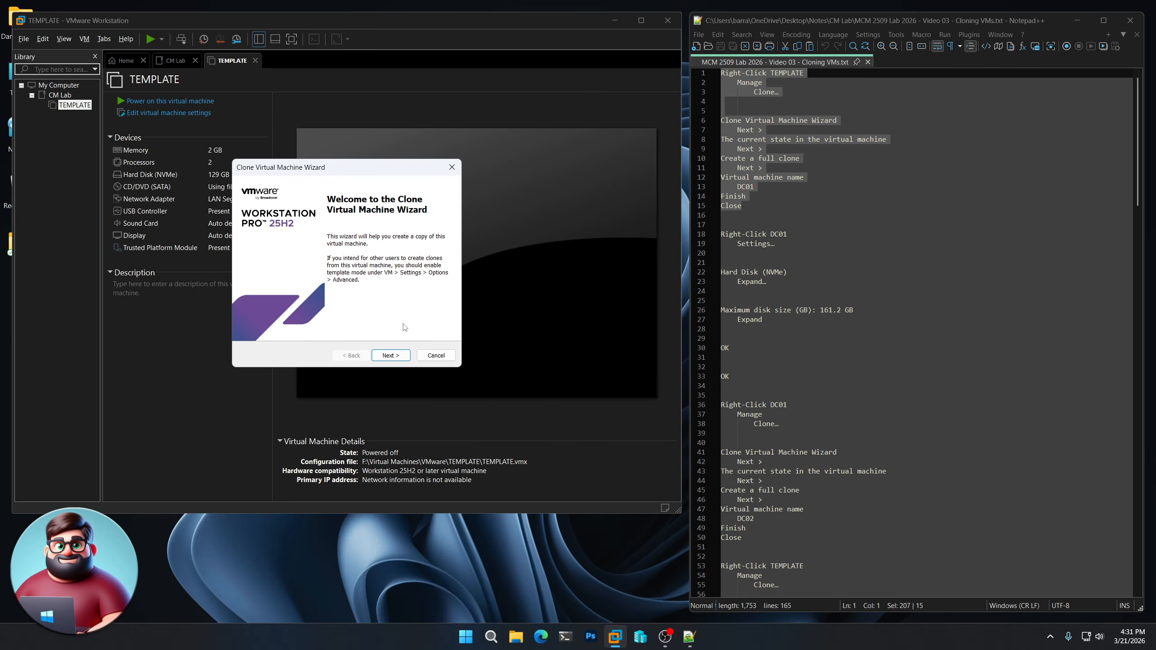
left_click(390, 356)
left_click(390, 355)
left_click(390, 356)
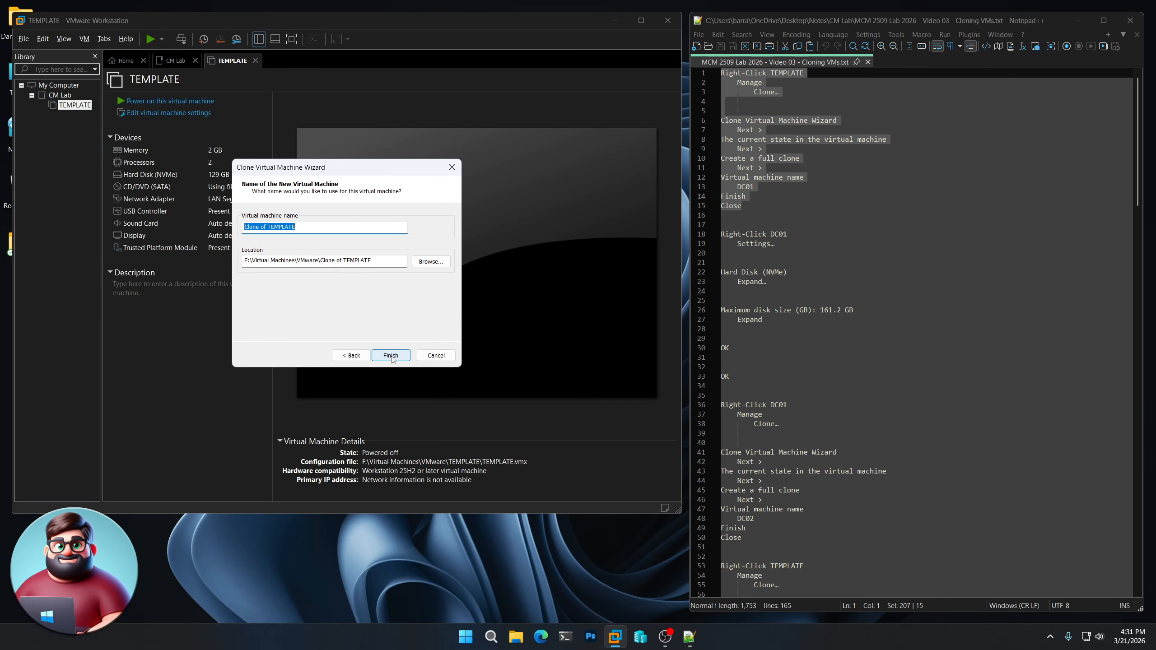
type("DC01")
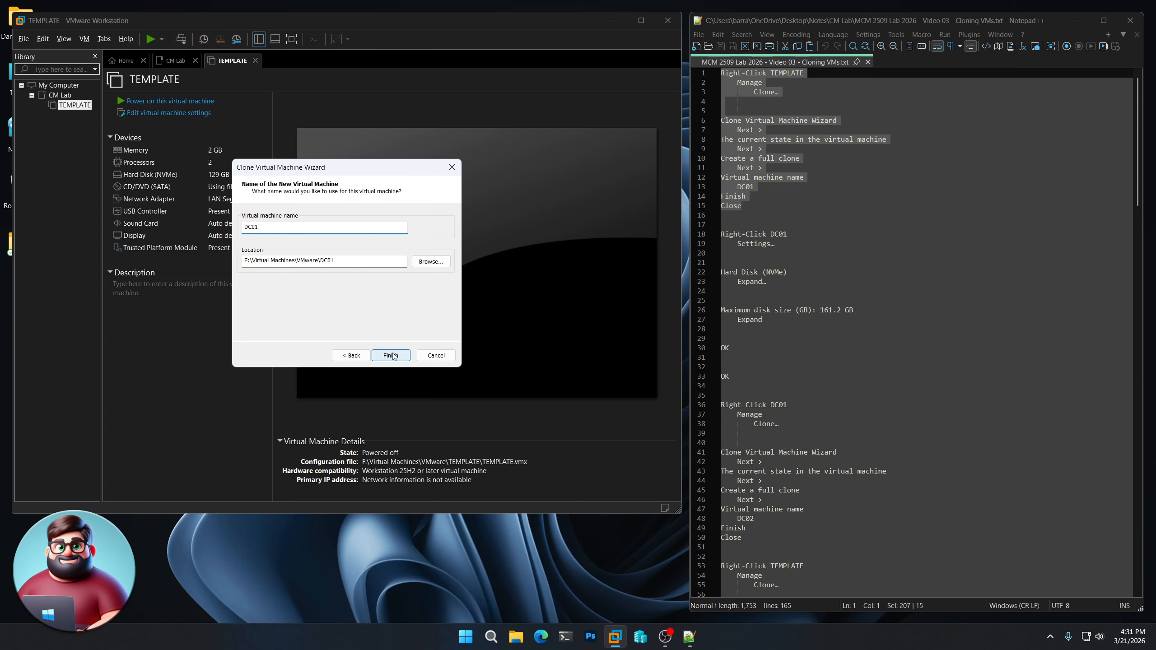
left_click(395, 356)
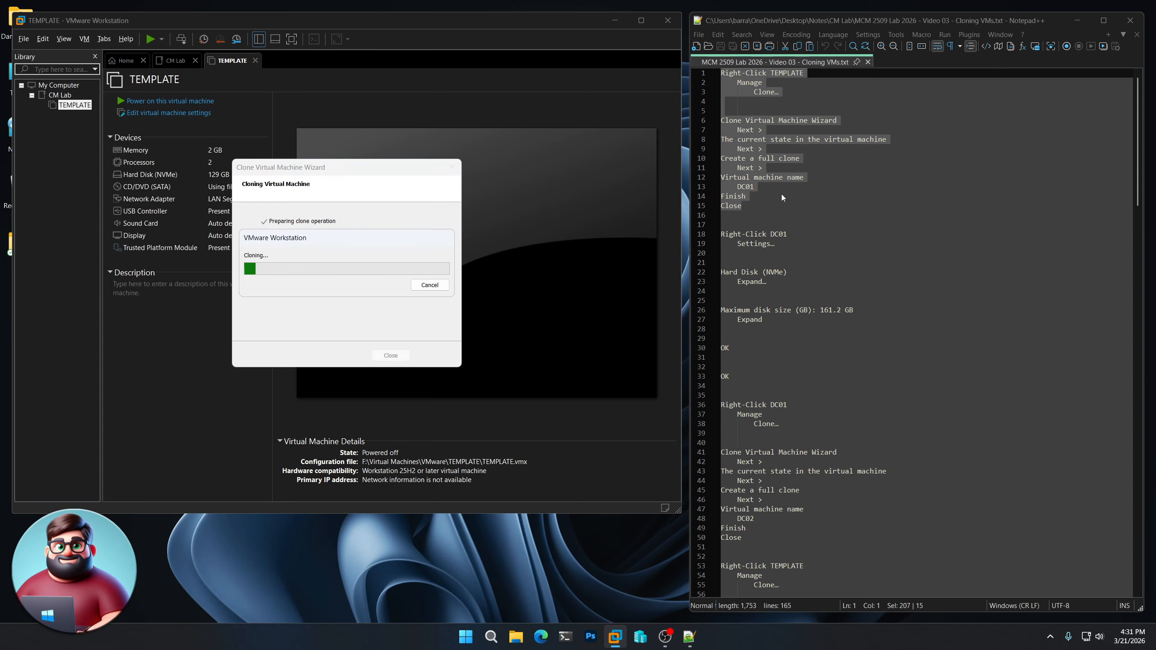
scroll(782, 197, "down", 3)
left_click_drag(740, 294, 720, 150)
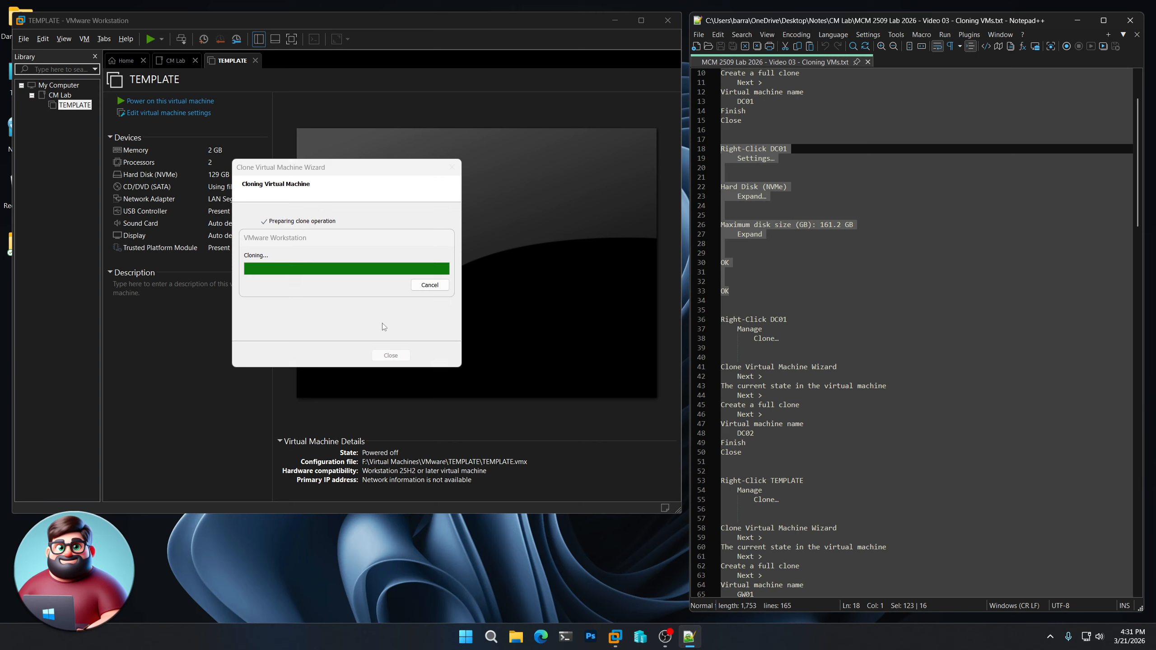
left_click(393, 356)
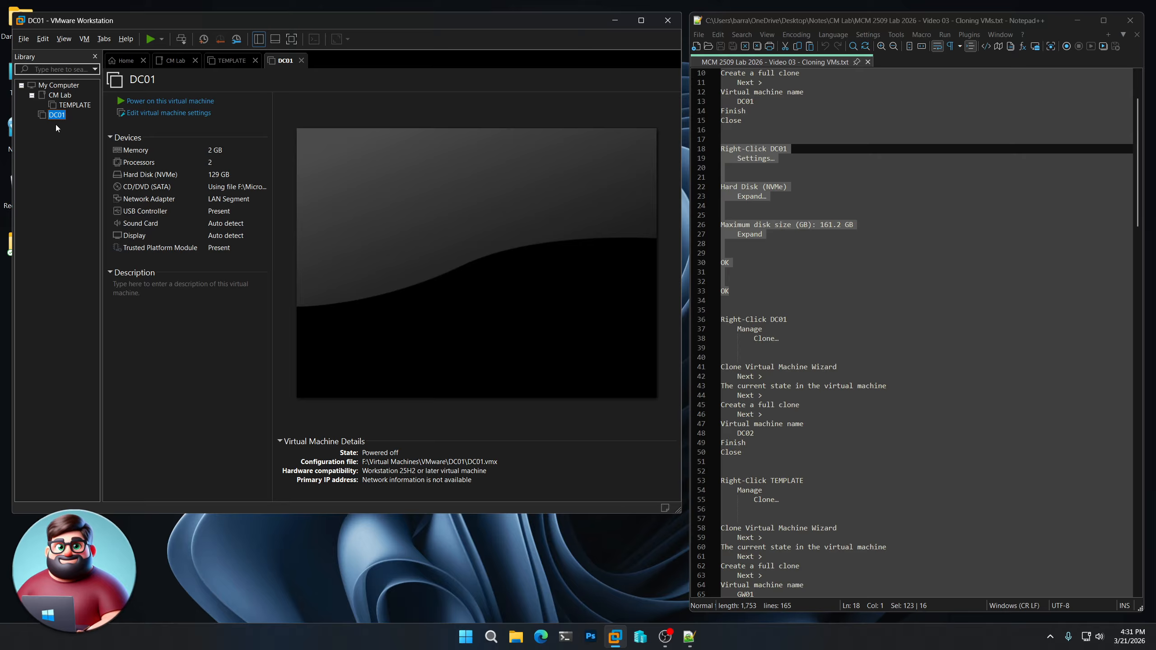
- Expand the NVMe hard disk of the DC01 virtual machine to a maximum size of 161.2 GB
right_click(59, 117)
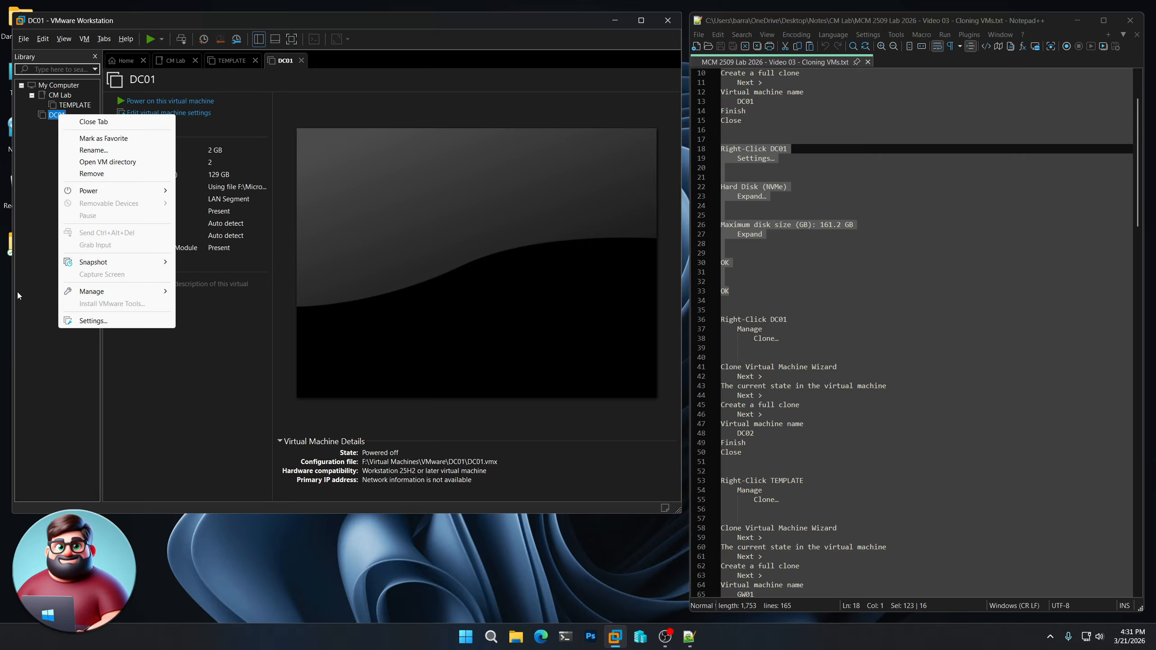
left_click(90, 321)
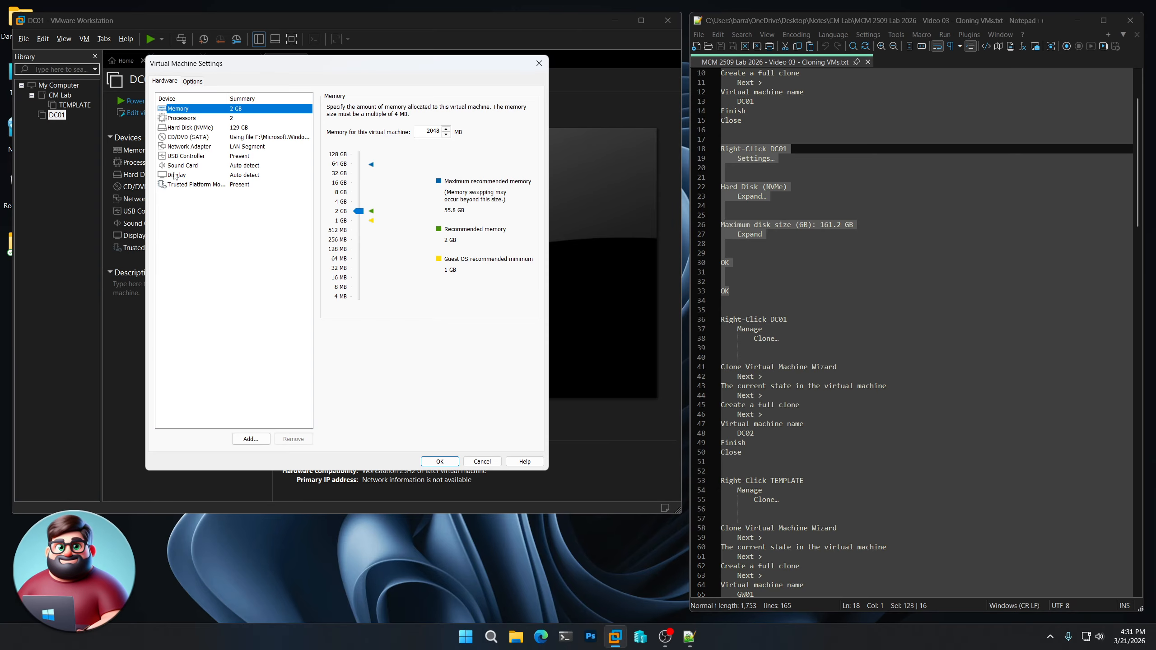
left_click(191, 127)
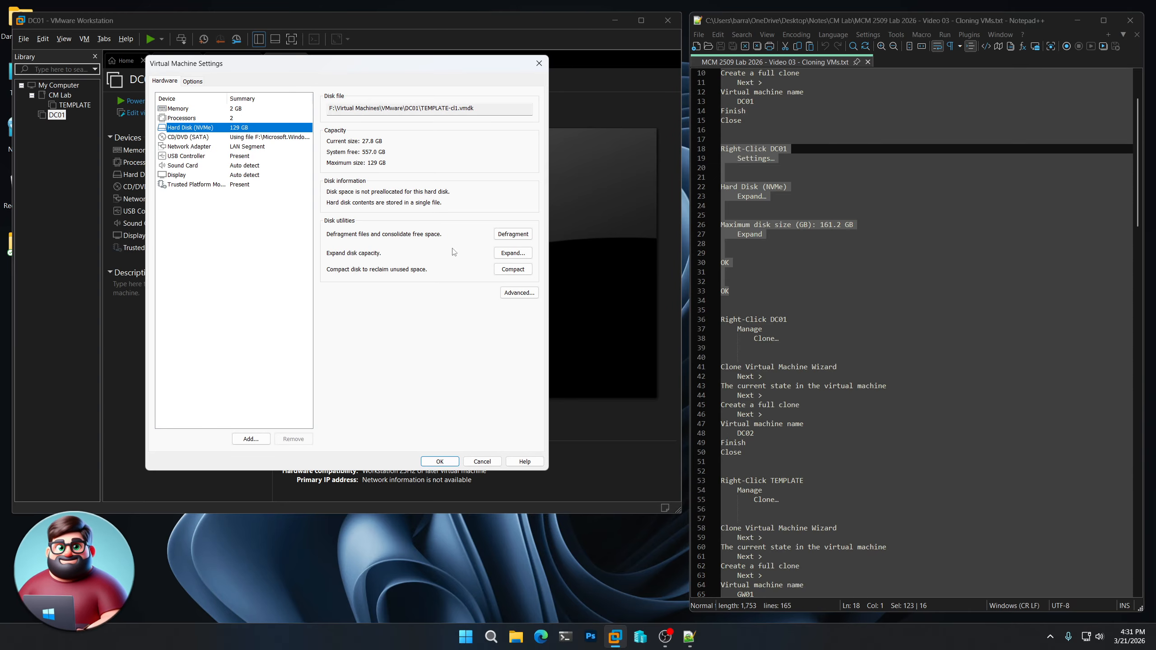
left_click(504, 251)
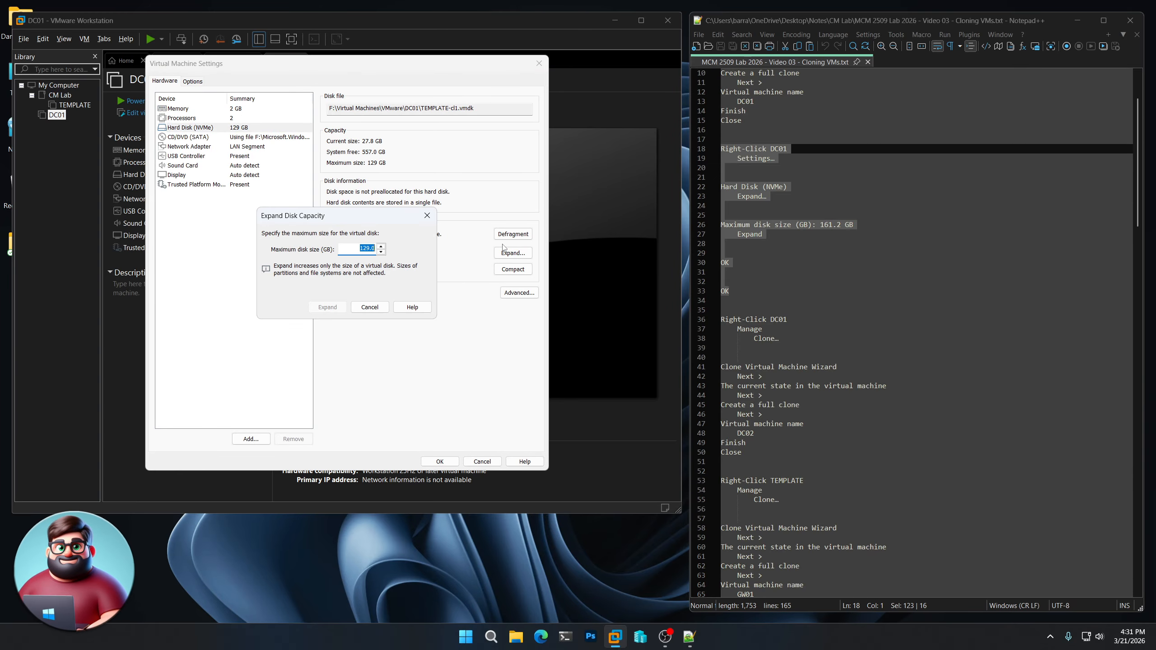
type("161.2")
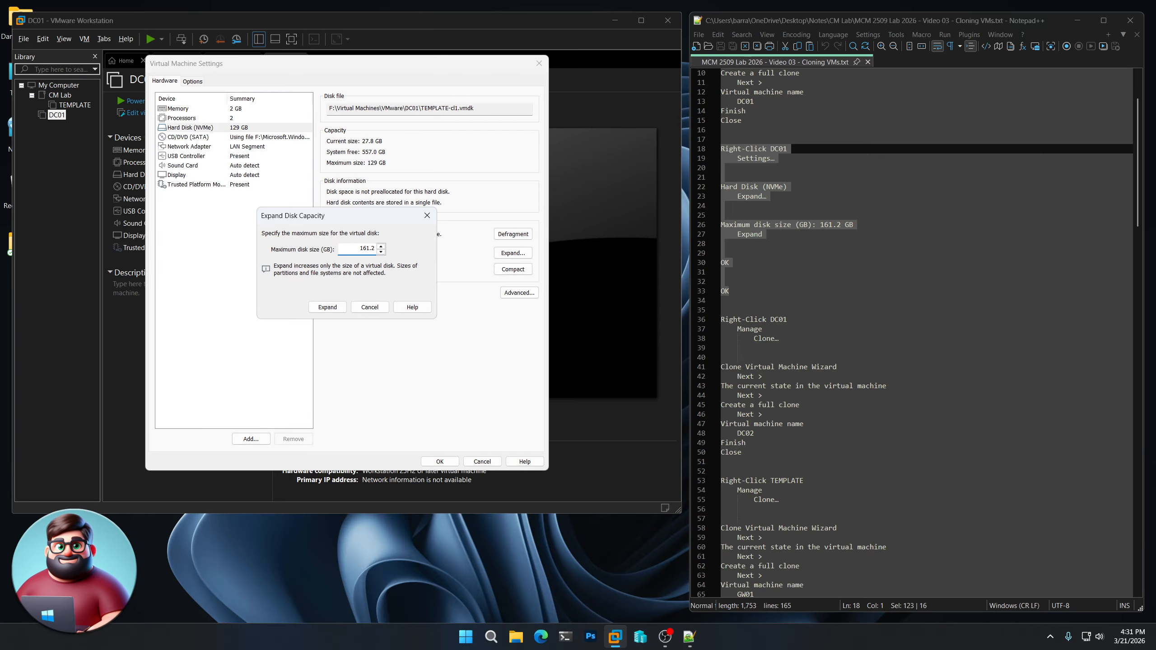
left_click(328, 308)
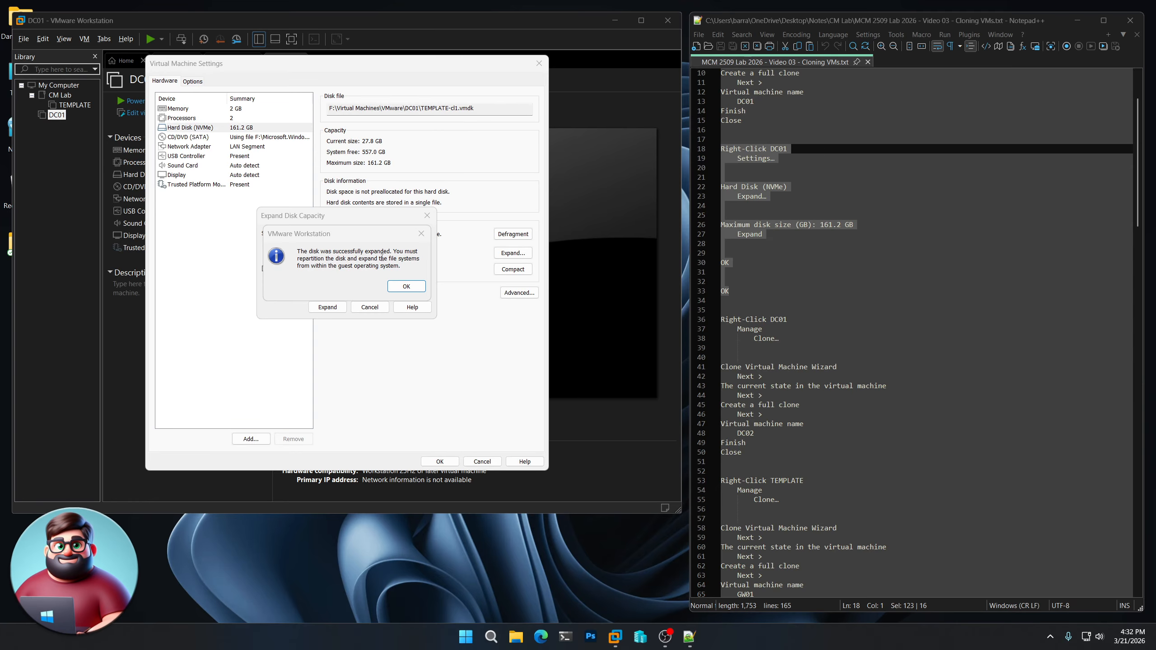
left_click(406, 287)
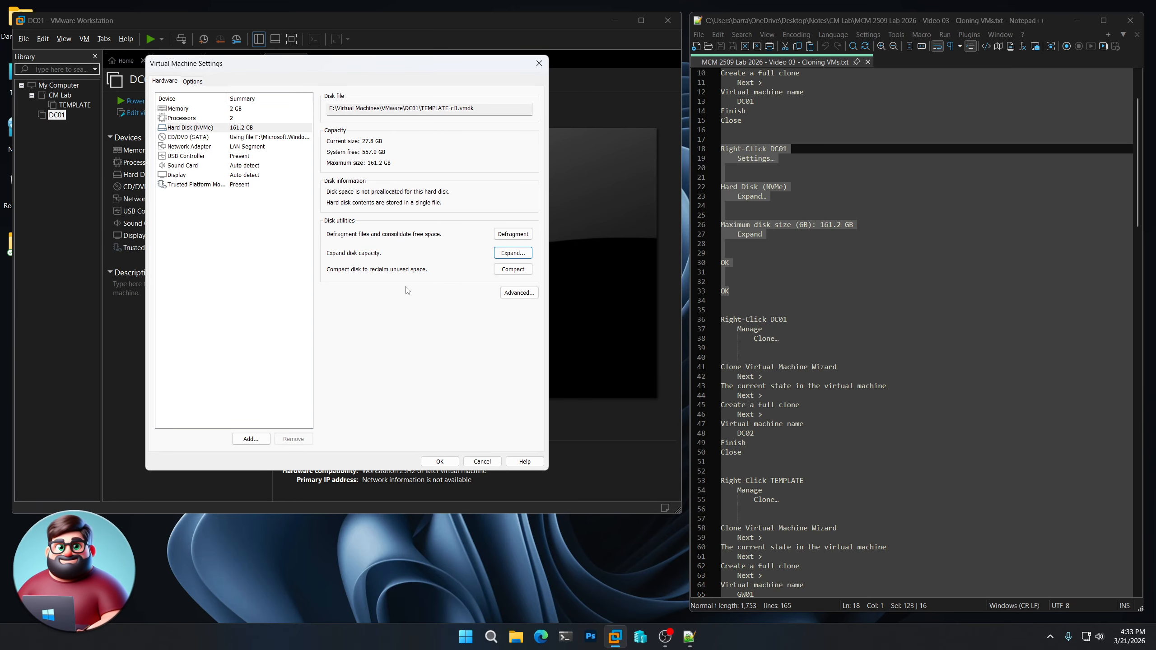
left_click(440, 462)
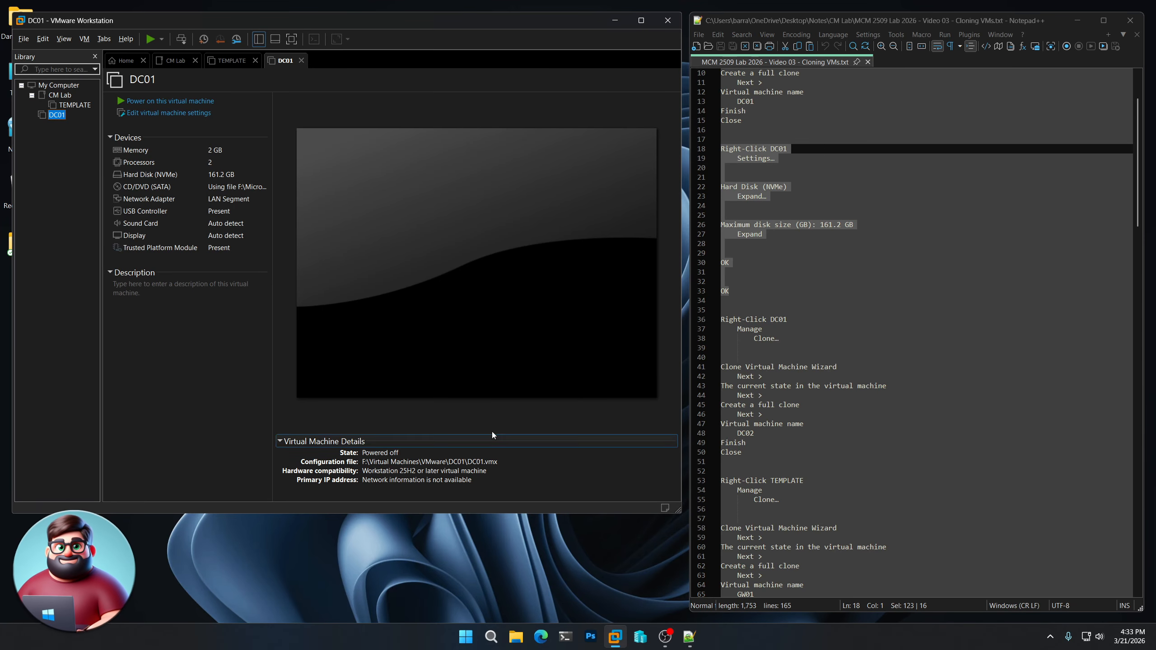
- Create a full clone of the DC01 virtual machine from its current state, named DC02, in the default location
left_click_drag(749, 448, 721, 319)
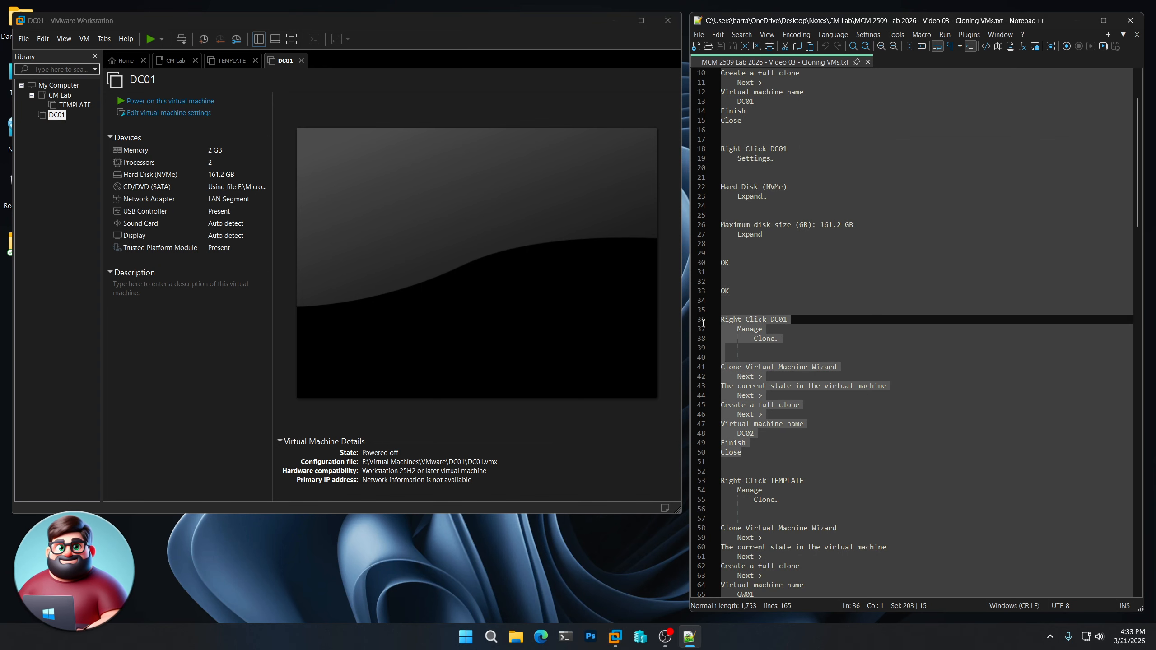
right_click(61, 116)
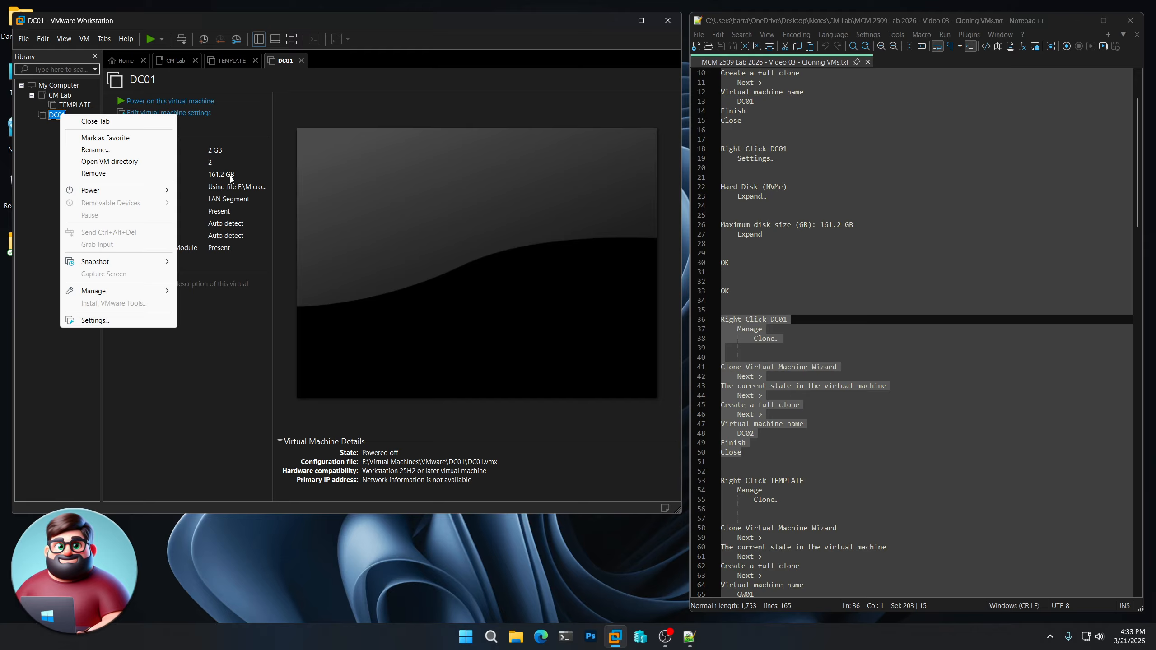
mouse_move(164, 291)
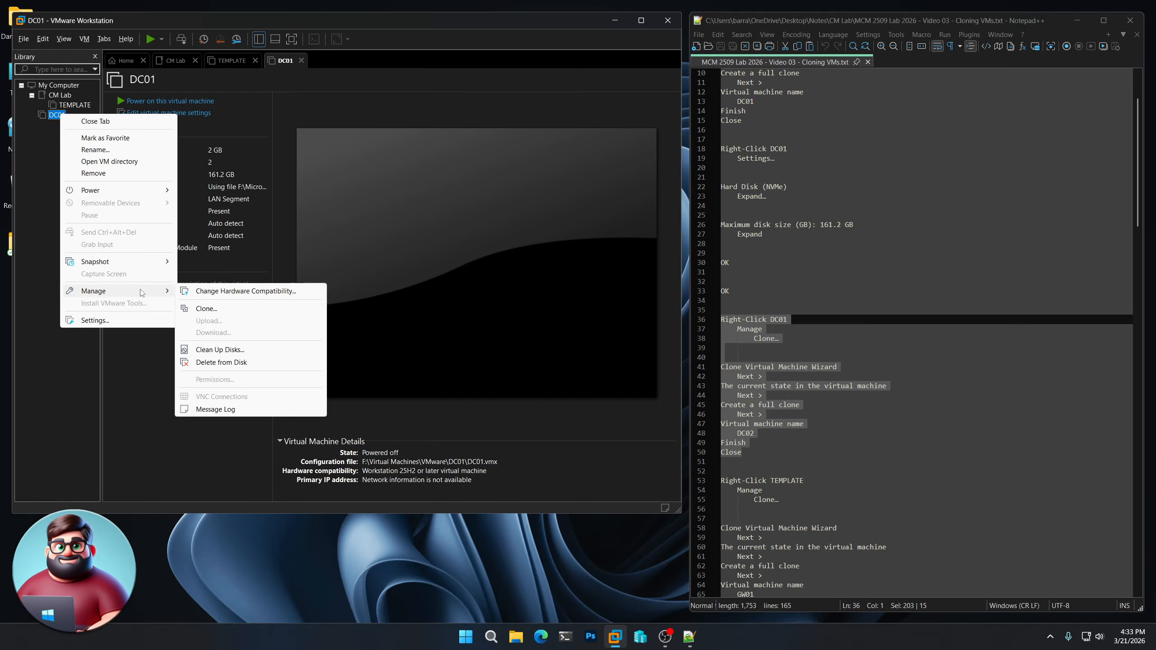
left_click(222, 307)
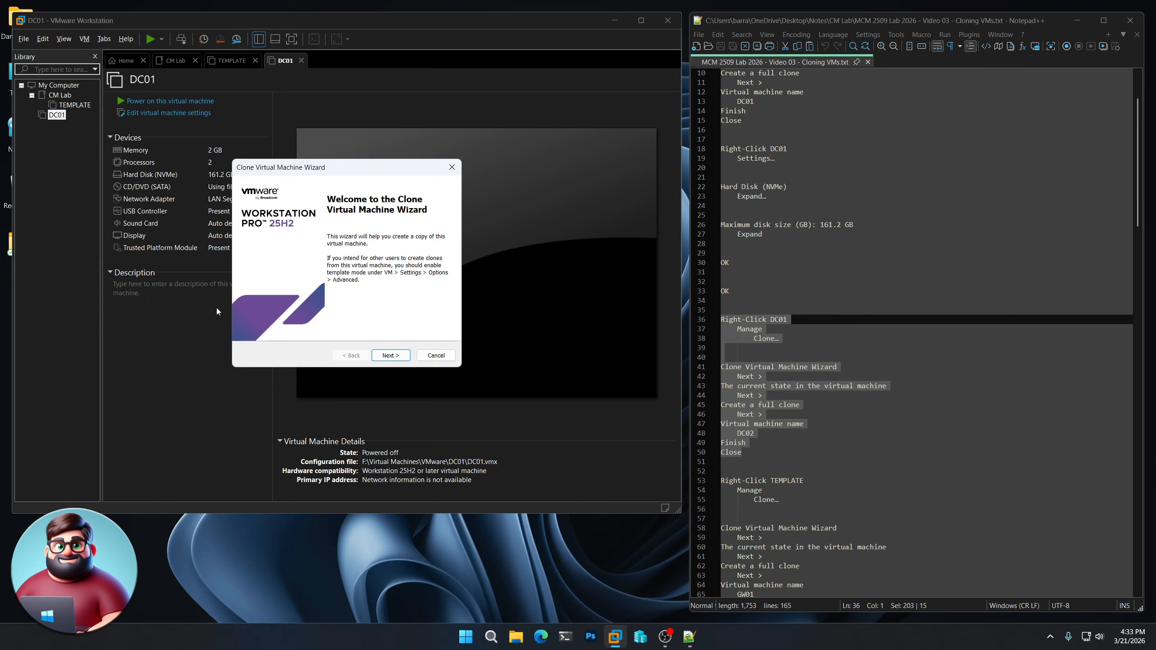
left_click(390, 355)
left_click(391, 356)
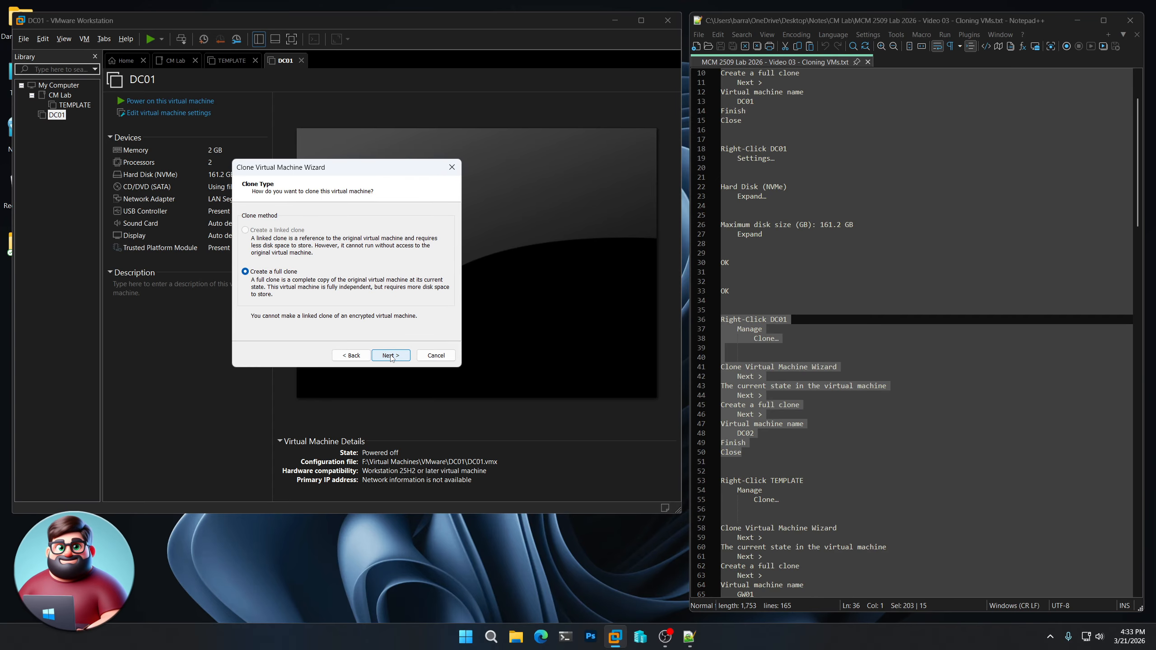
left_click(391, 356)
type("DC02")
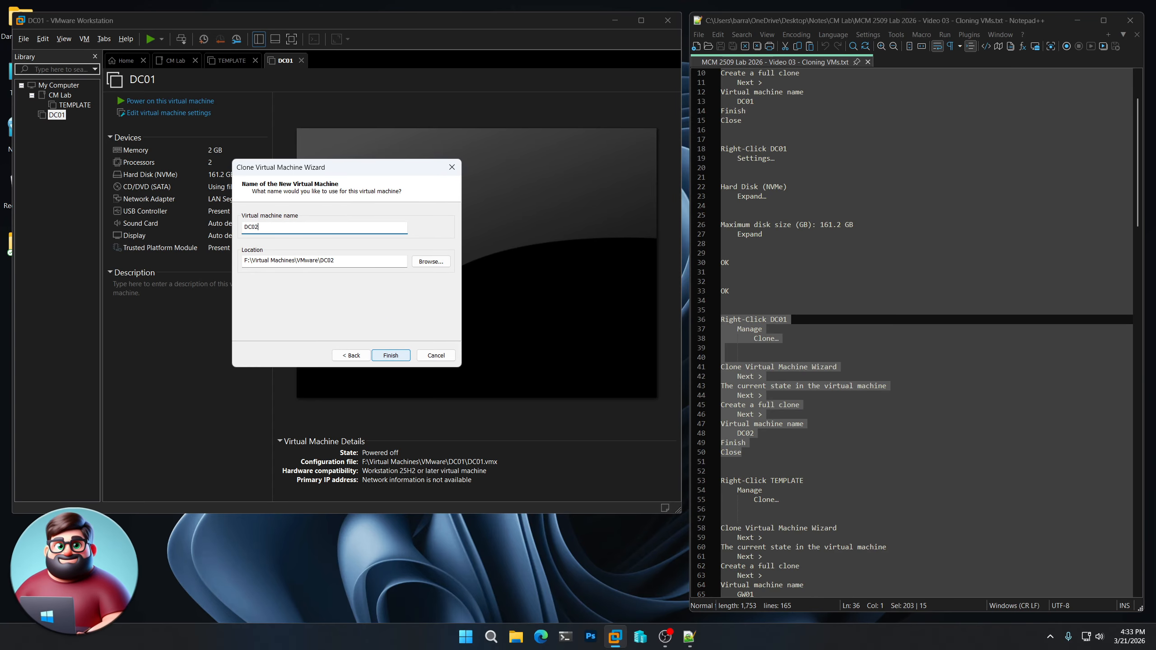
left_click(390, 356)
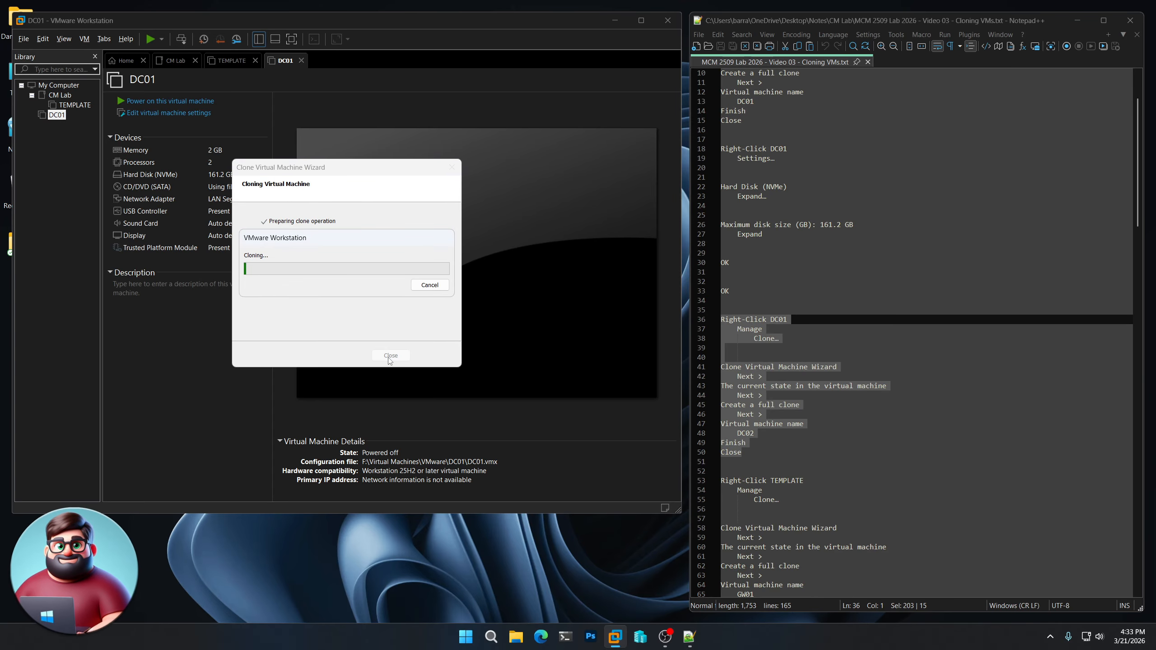
scroll(821, 390, "down", 7)
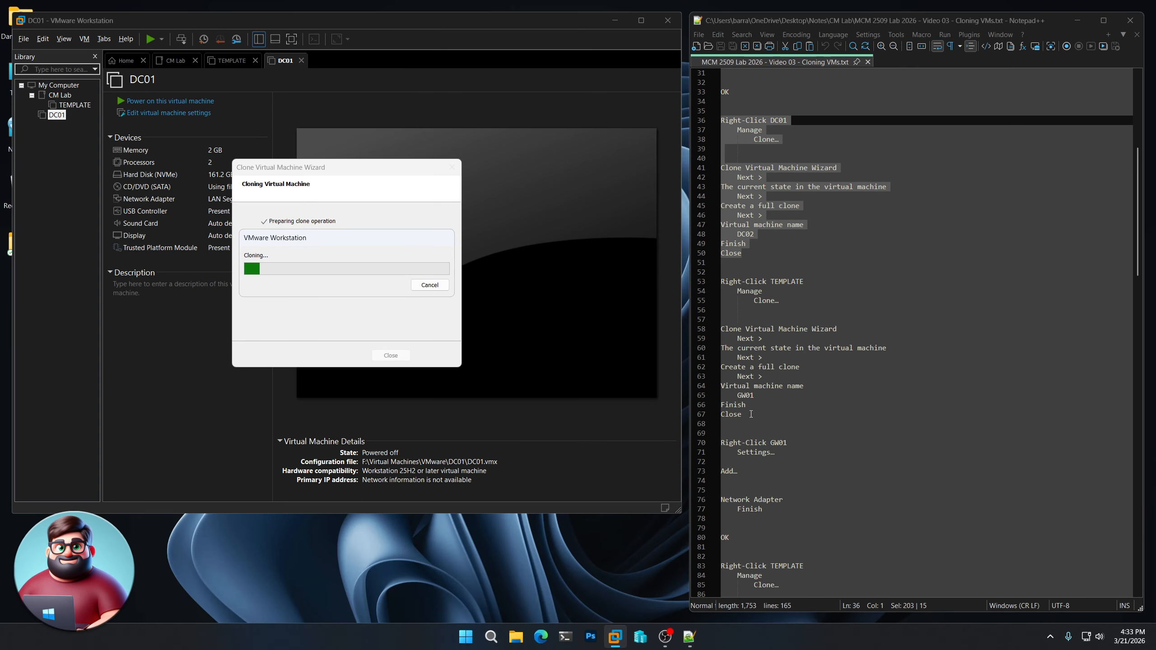
mouse_move(753, 415)
left_mouse_down()
mouse_move(714, 305)
mouse_move(694, 287)
left_mouse_up()
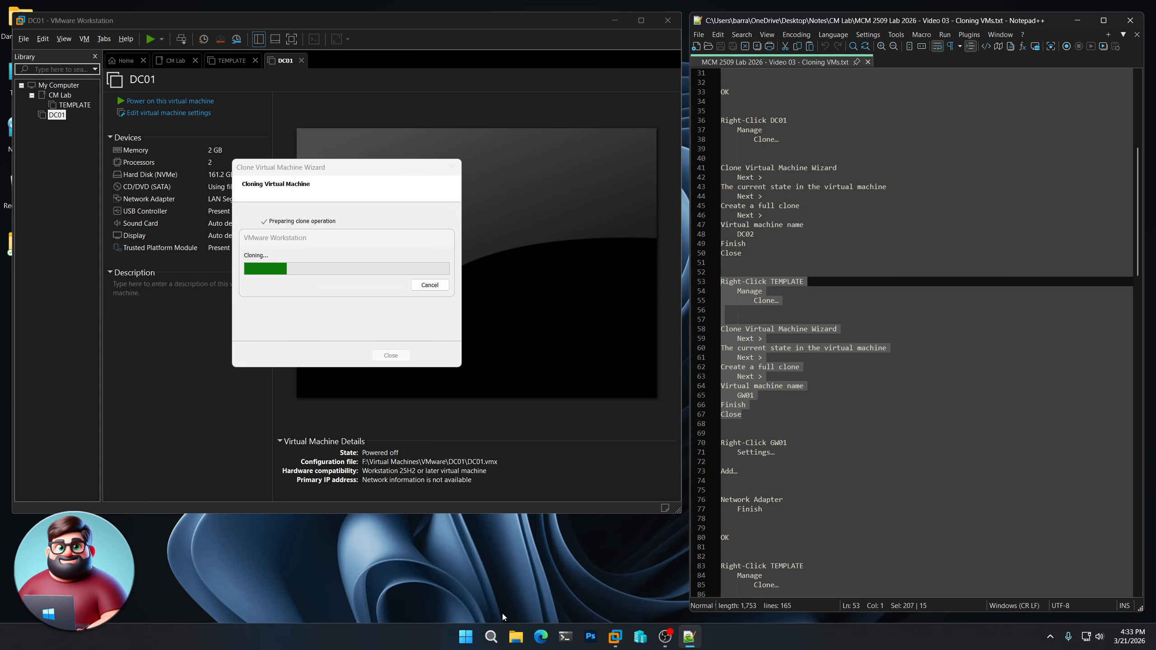
left_click(515, 588)
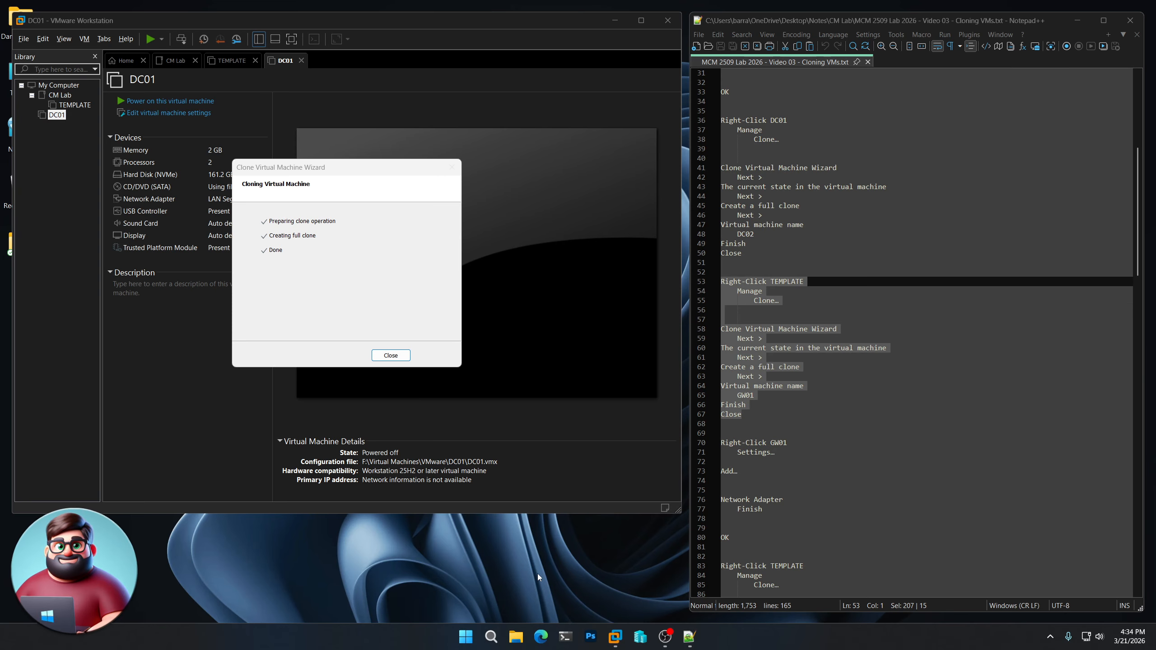
left_click(383, 354)
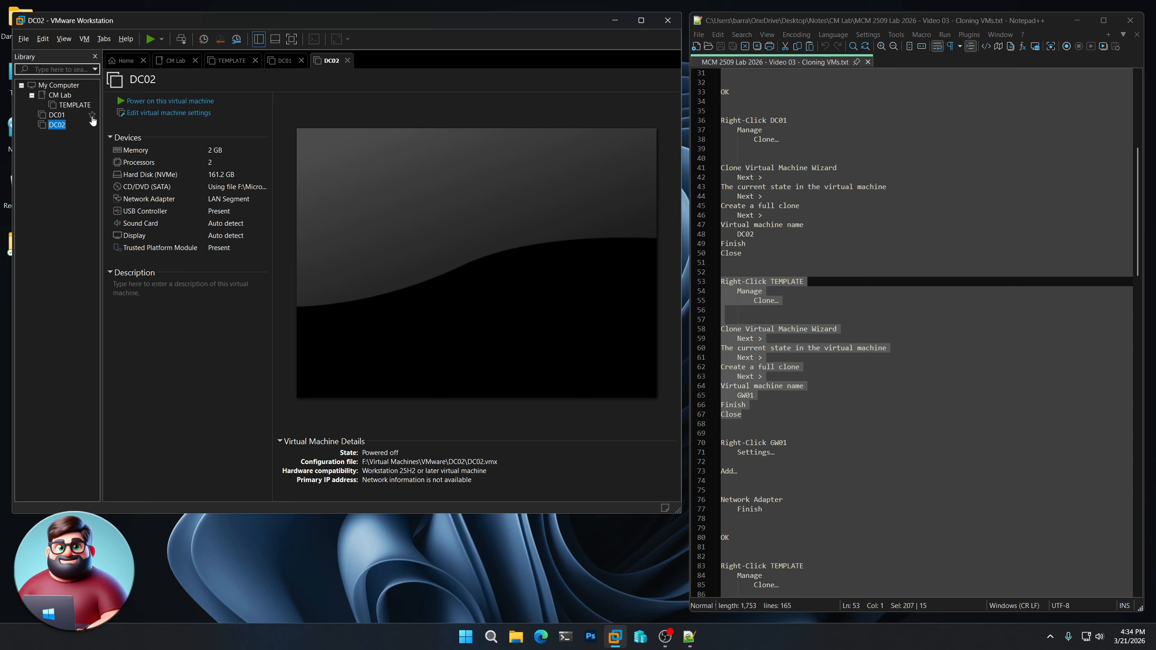
- Create a full clone of the TEMPLATE virtual machine from its current state, named GW01, in the default location
right_click(71, 105)
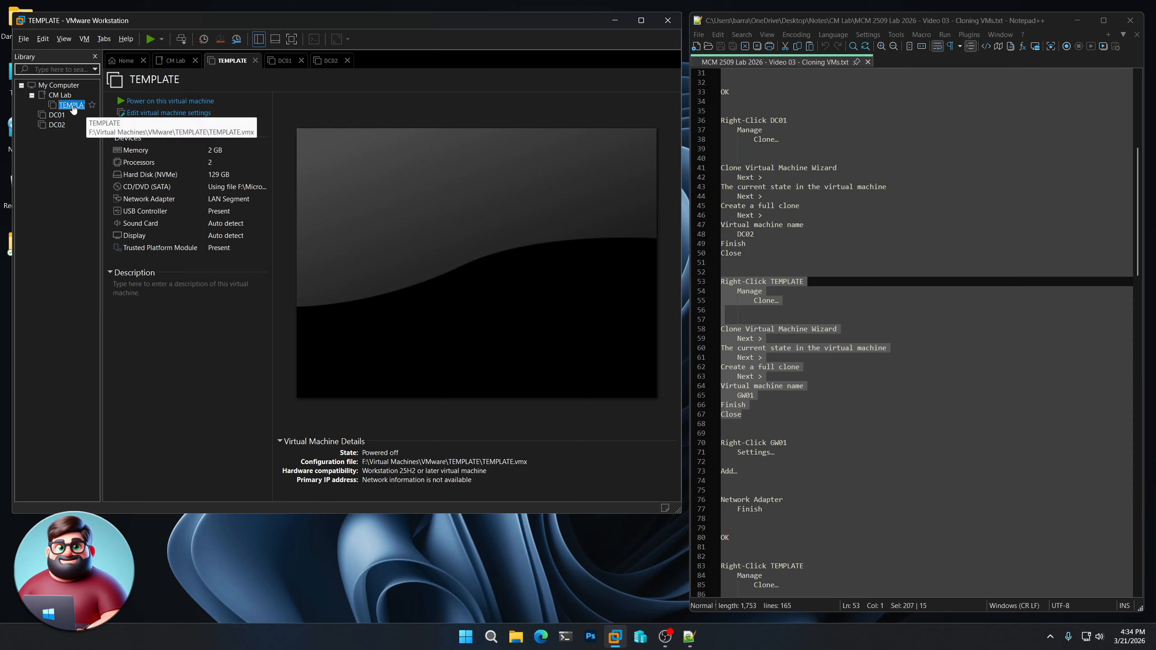
right_click(73, 107)
mouse_move(105, 285)
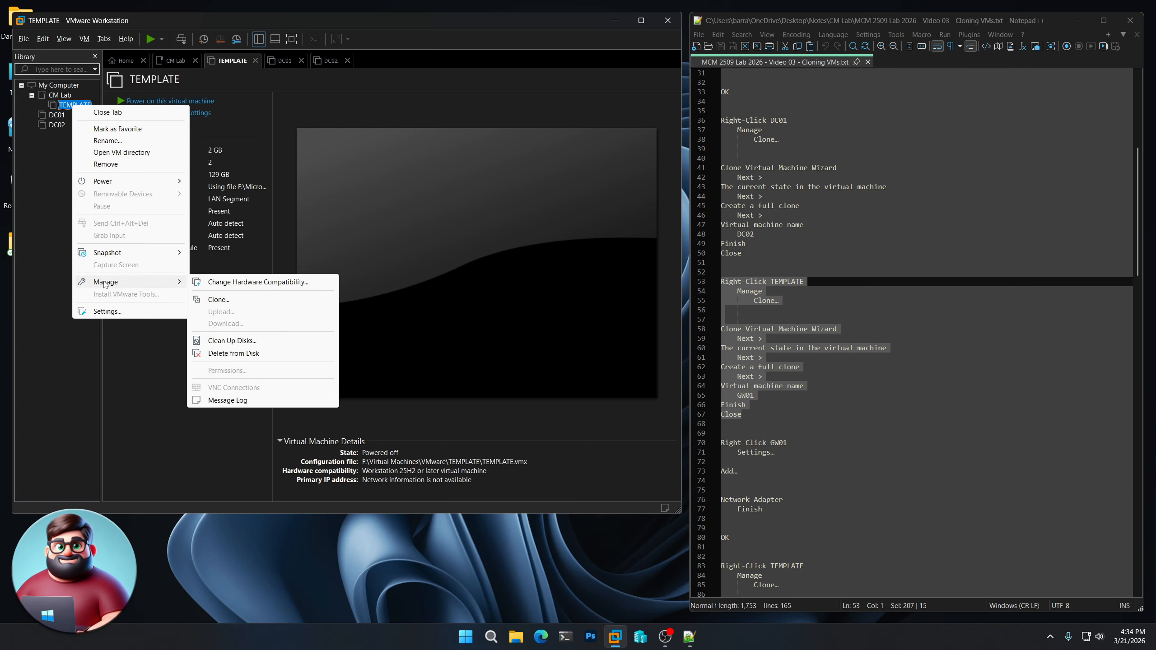
left_click(219, 301)
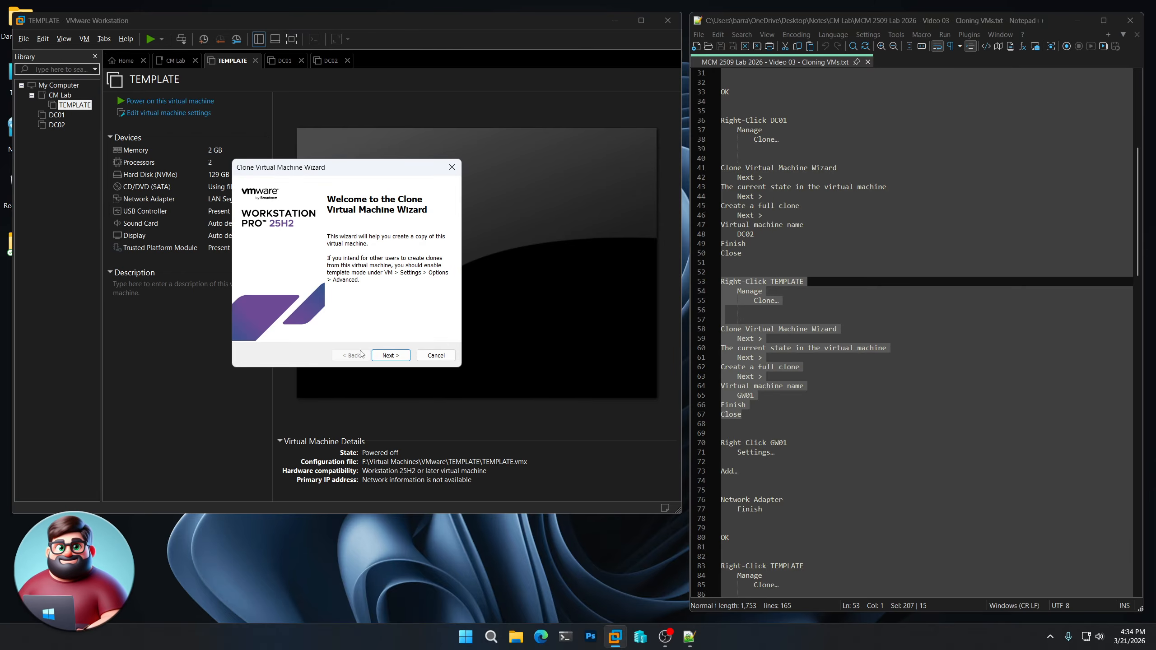
left_click(383, 357)
left_click(382, 357)
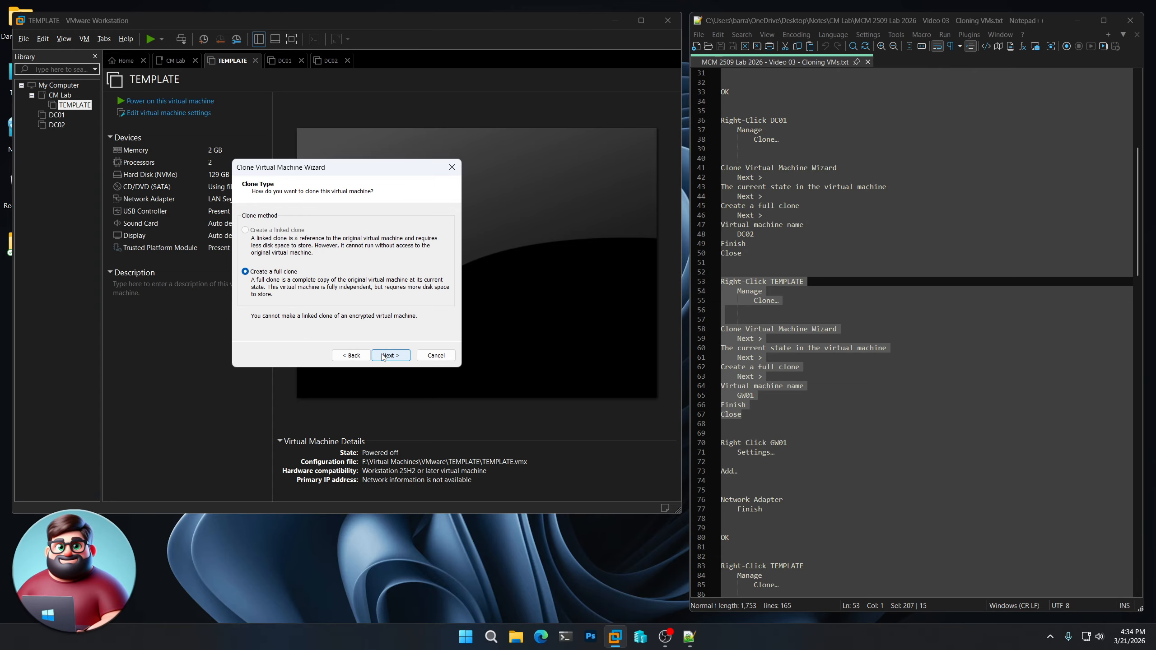
left_click(382, 357)
type("GW01")
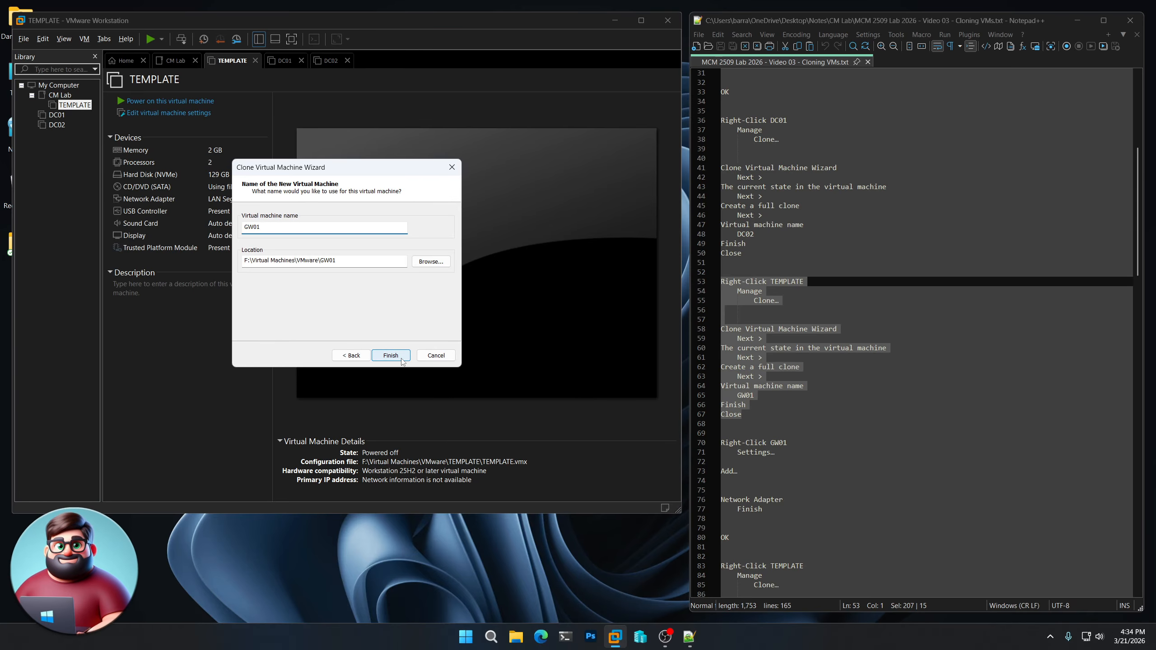
key("Return")
scroll(760, 376, "down", 5)
left_click_drag(743, 396, 704, 302)
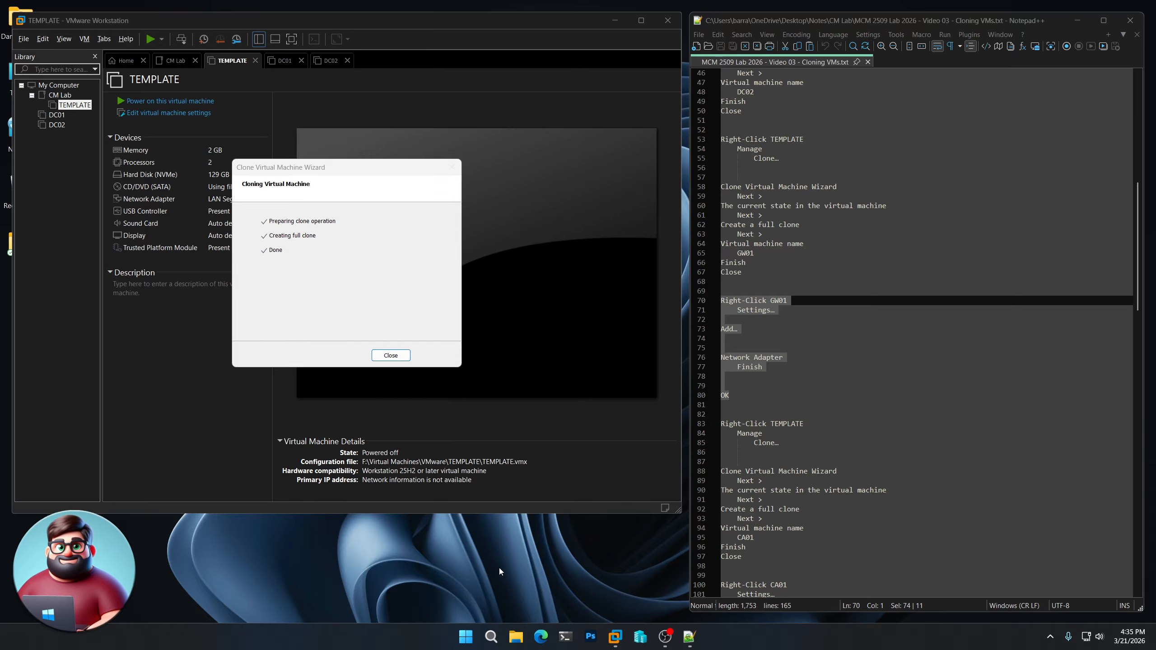
left_click(398, 361)
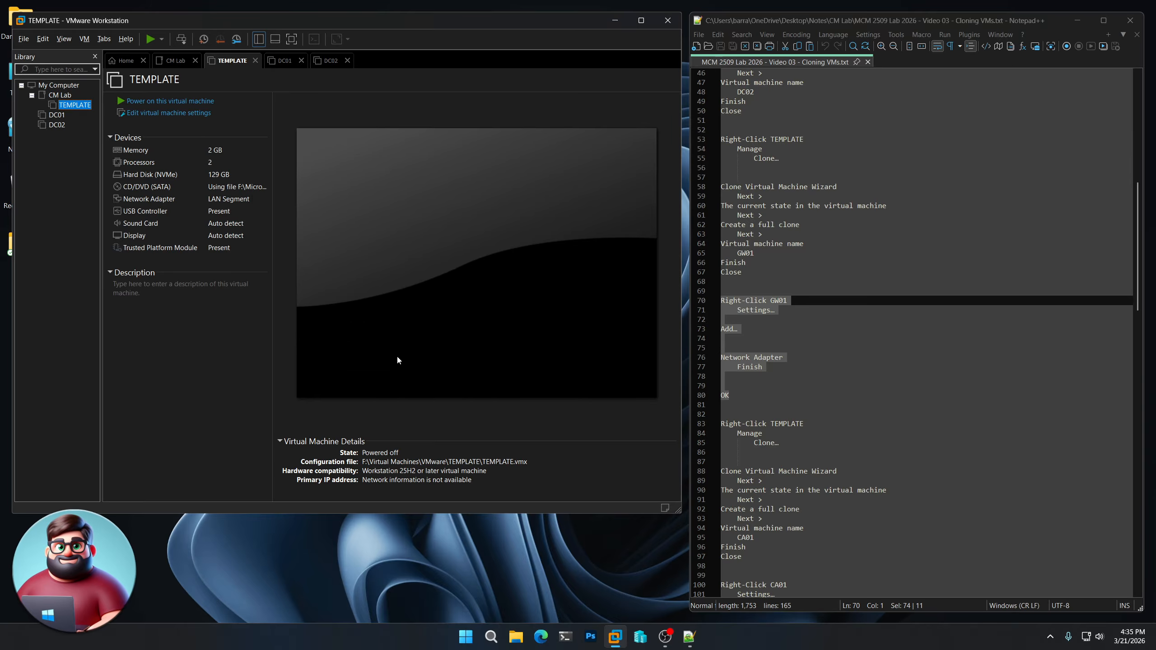
- Add a second network adapter using NAT to the GW01 virtual machine and review the connection settings of both adapters
right_click(55, 135)
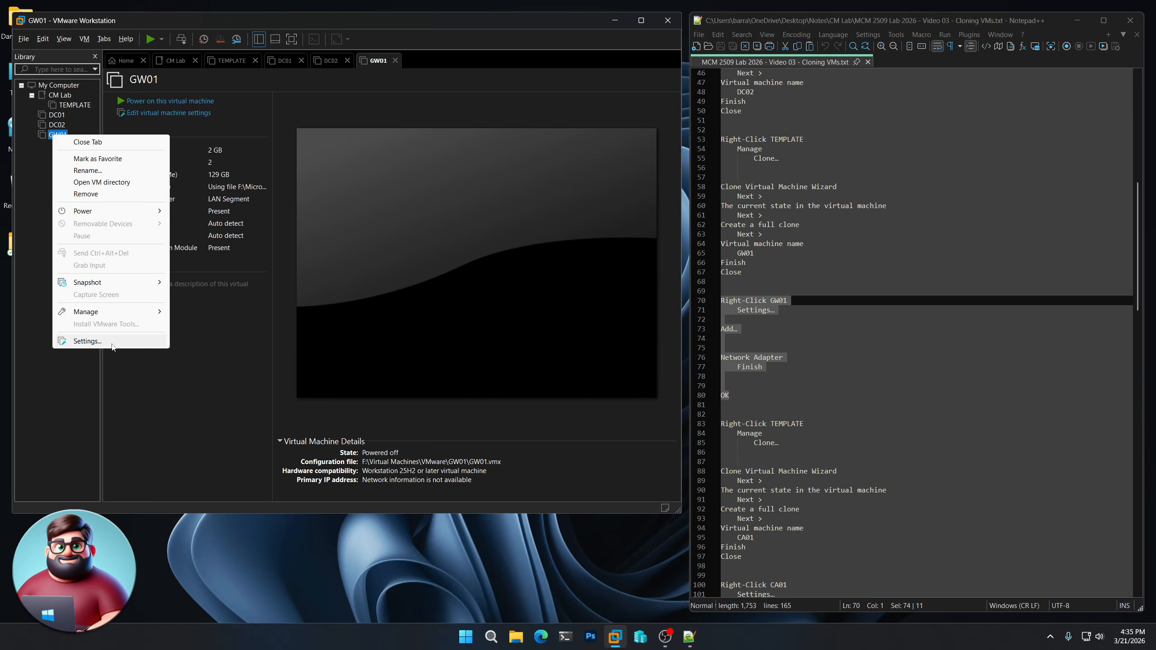
left_click(112, 341)
left_click(258, 440)
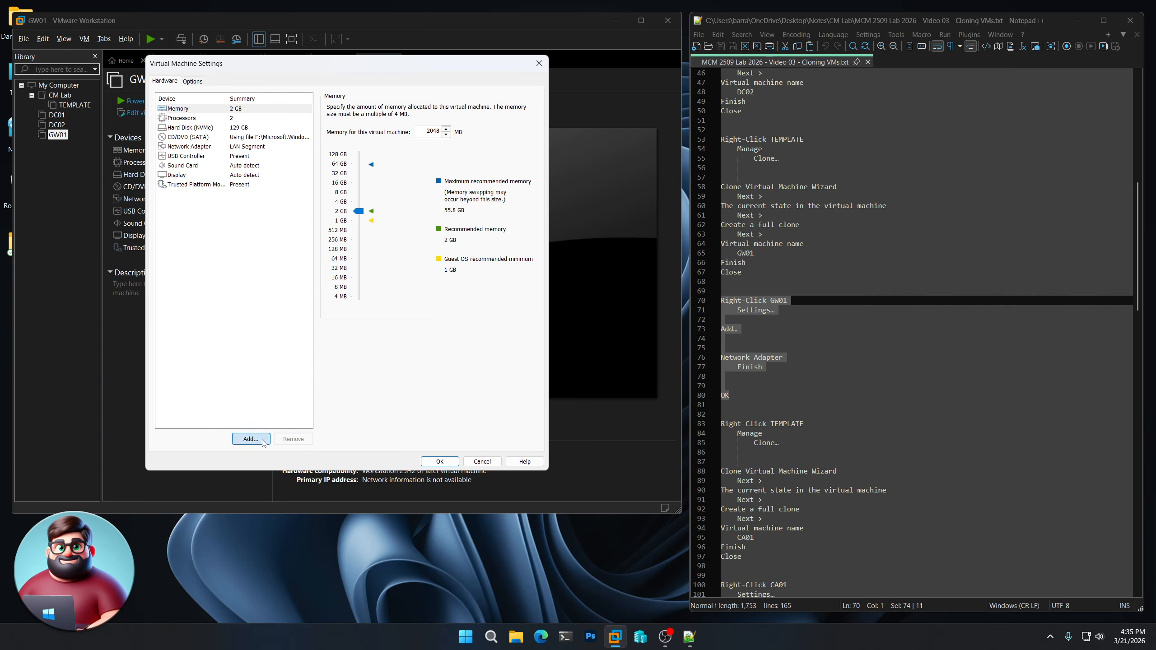
left_click(281, 247)
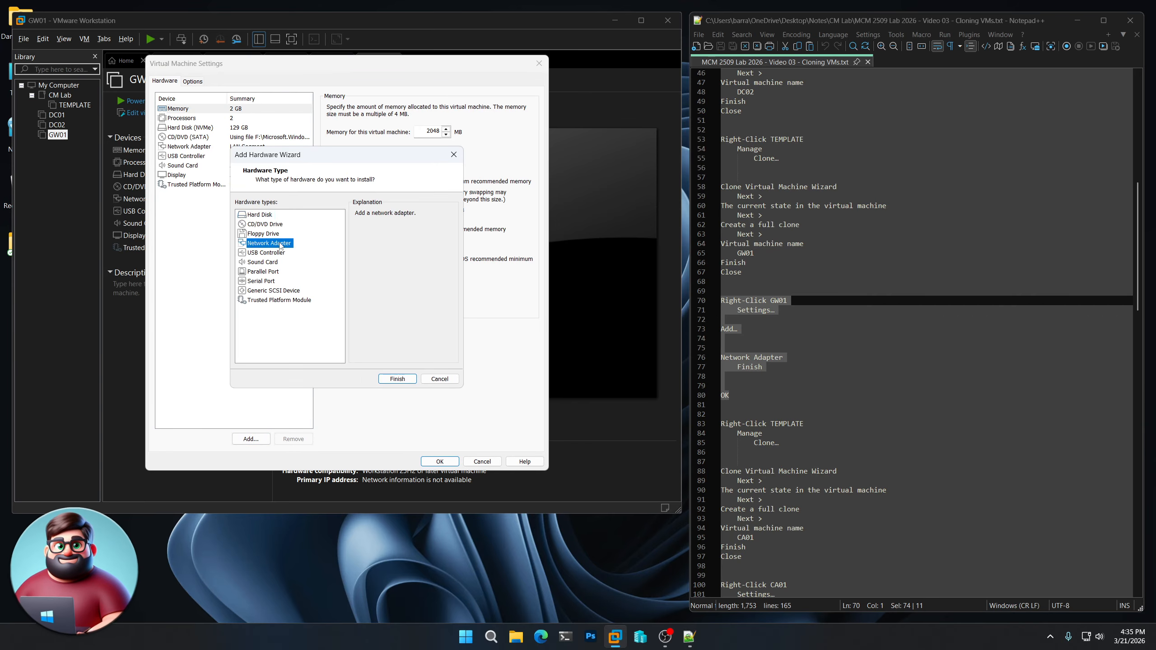
left_click(392, 379)
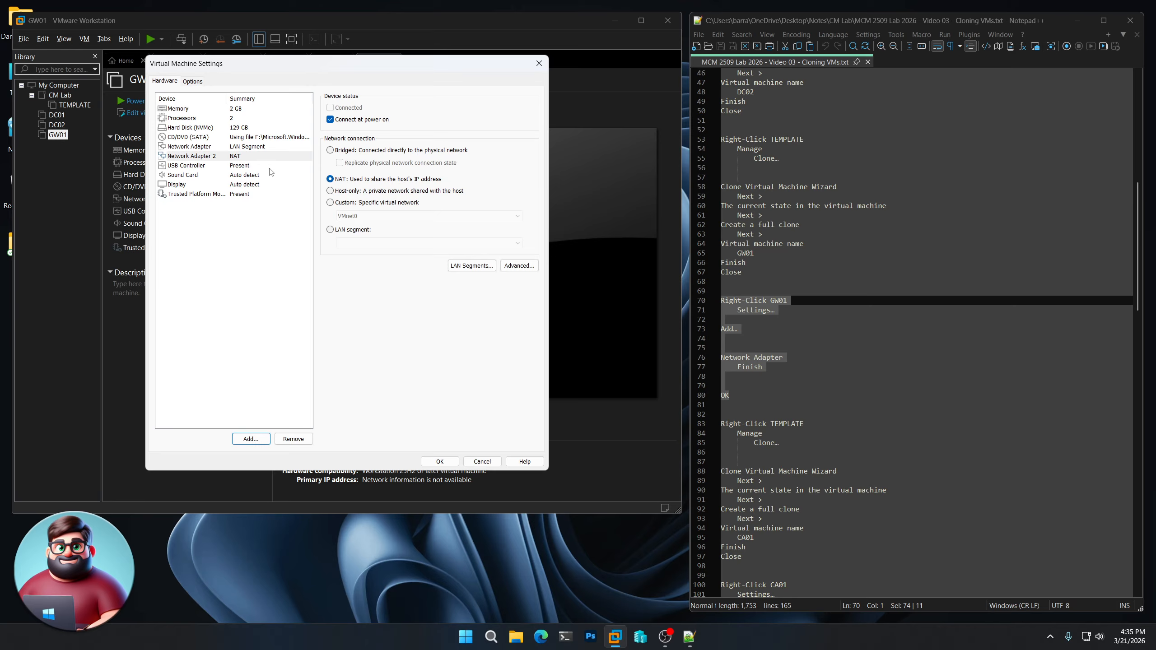
left_click(249, 147)
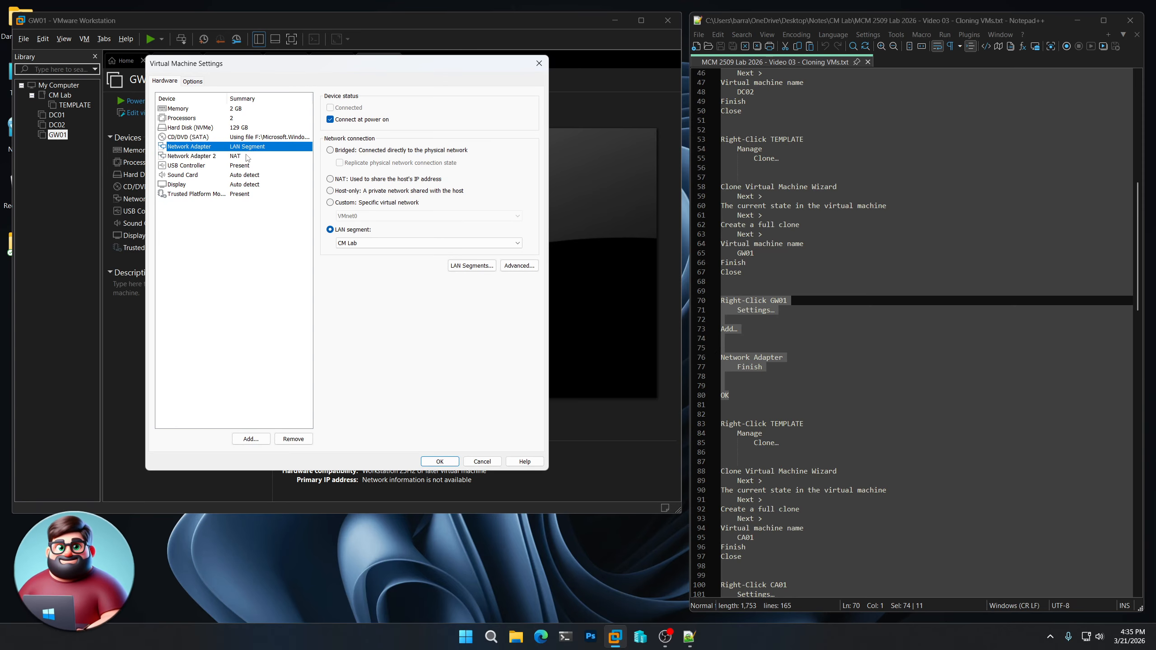
left_click(247, 157)
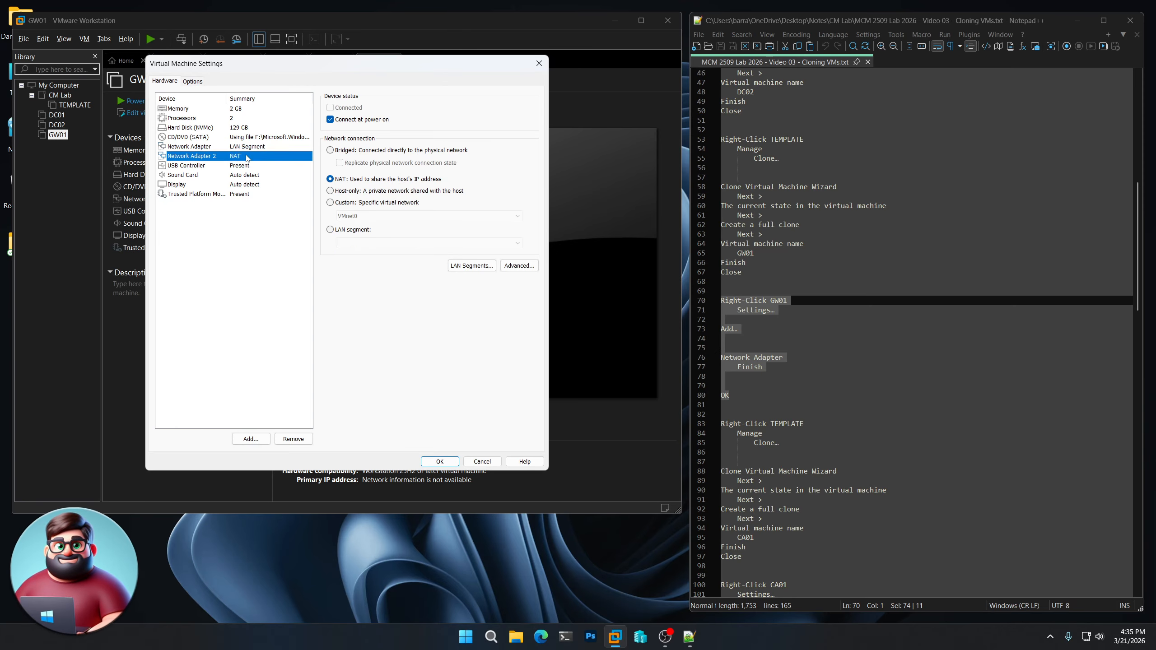
left_click(441, 462)
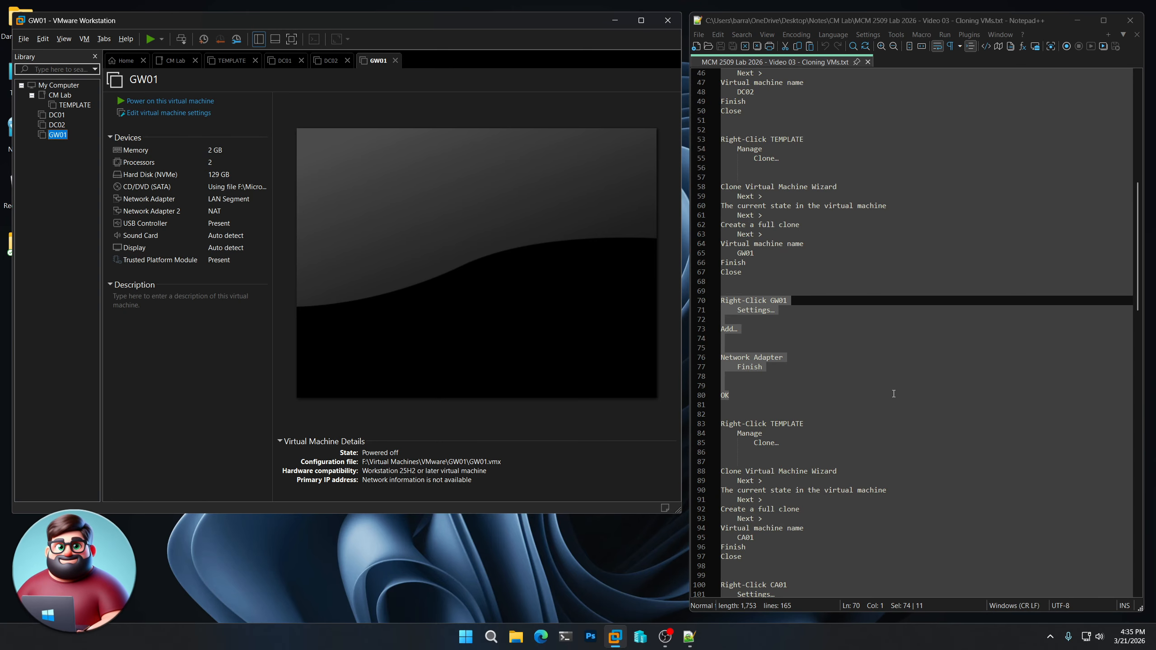
- Create a full clone of the TEMPLATE virtual machine from its current state, named CA01, in the default location
scroll(832, 422, "down", 5)
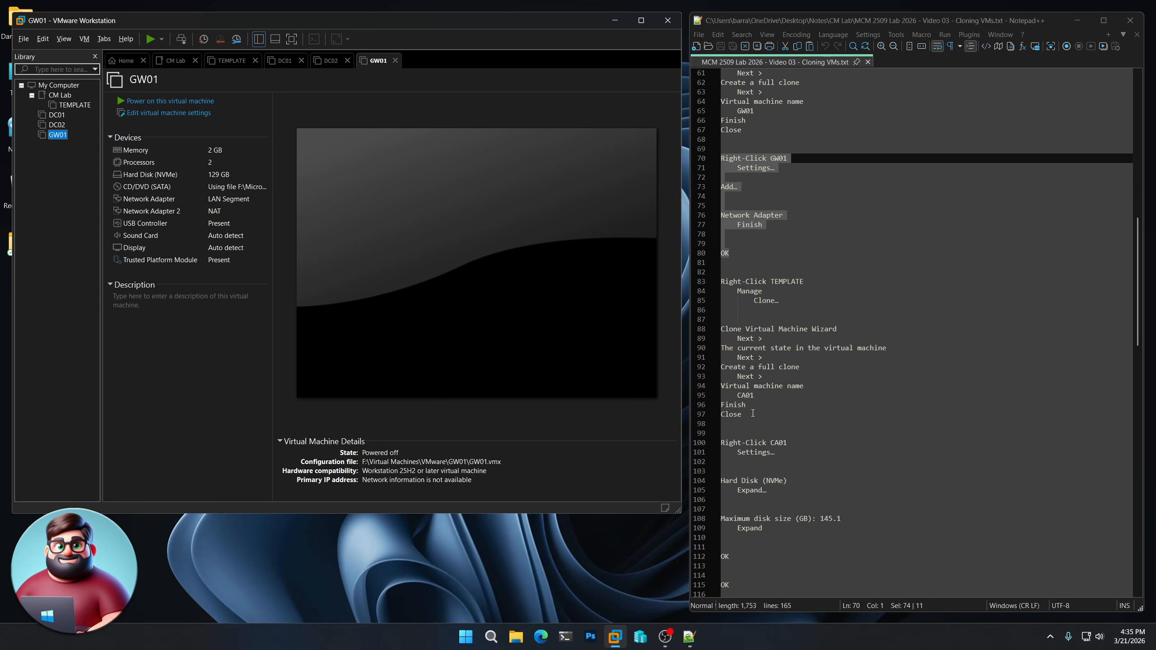
left_click_drag(753, 413, 721, 282)
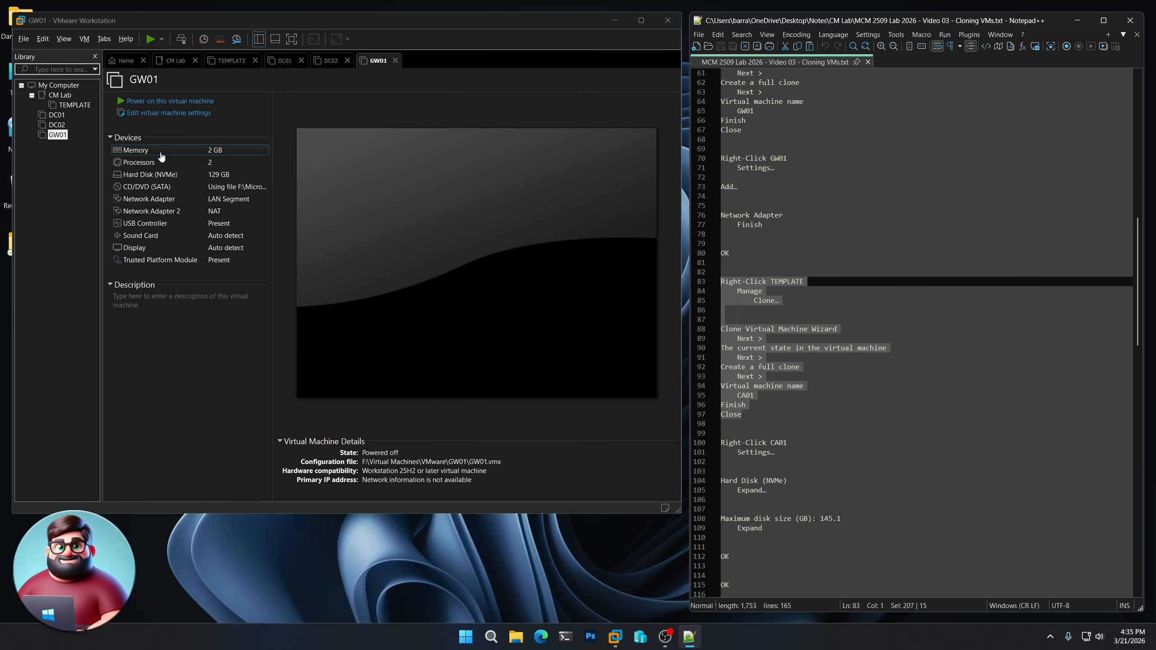
right_click(75, 105)
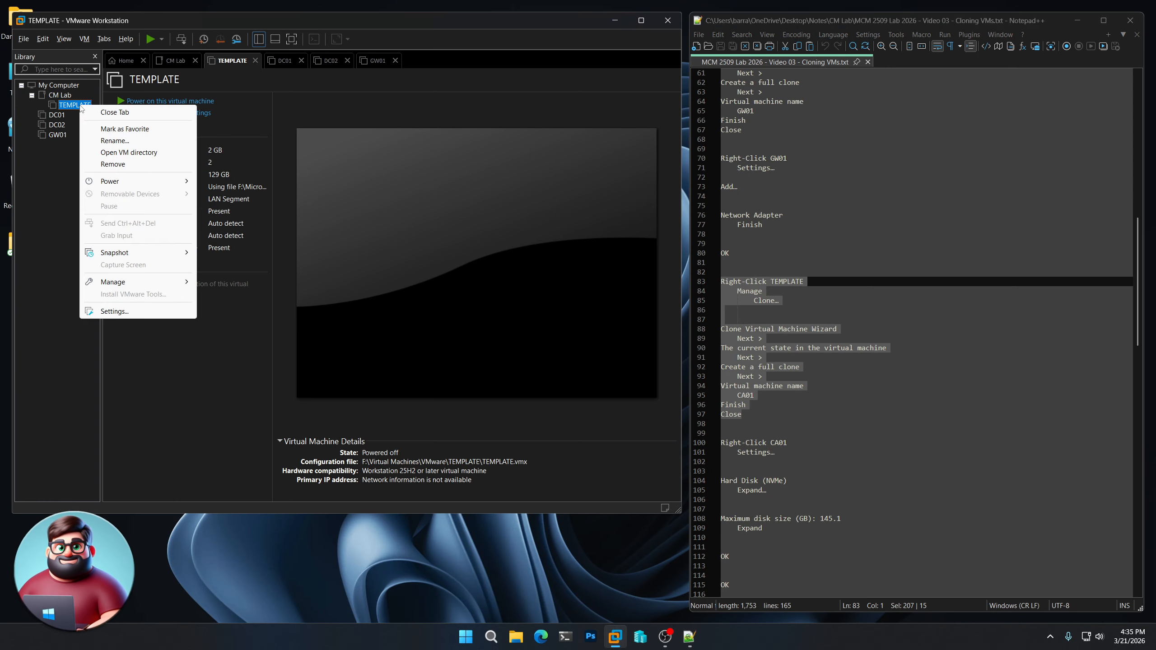
mouse_move(129, 283)
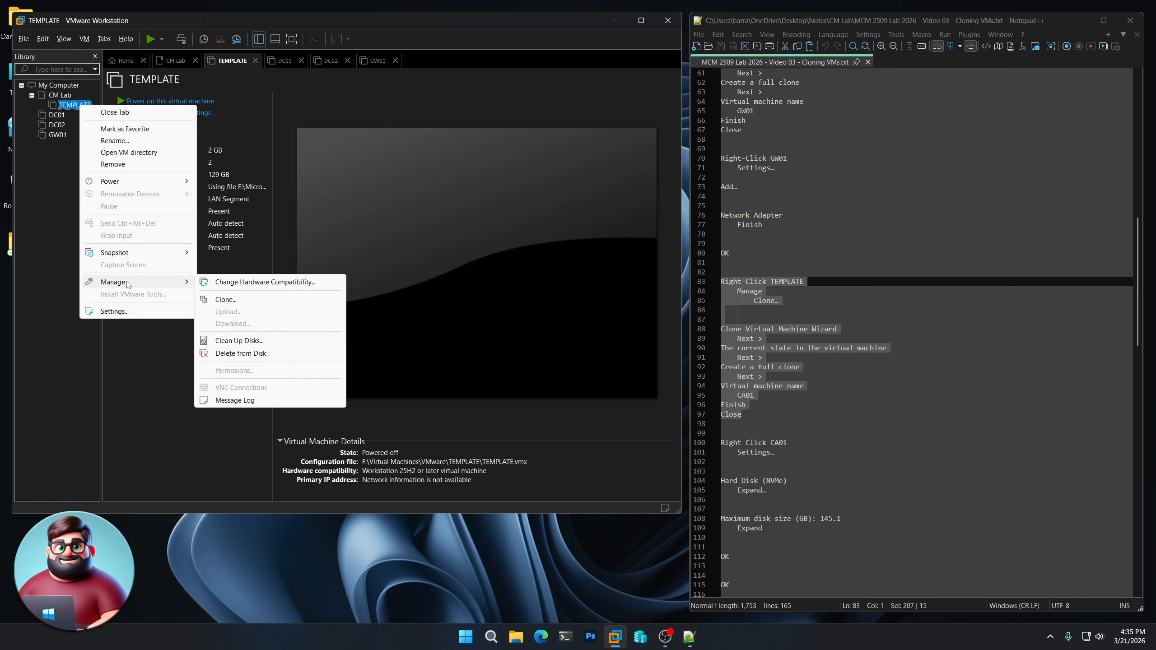
left_click(241, 301)
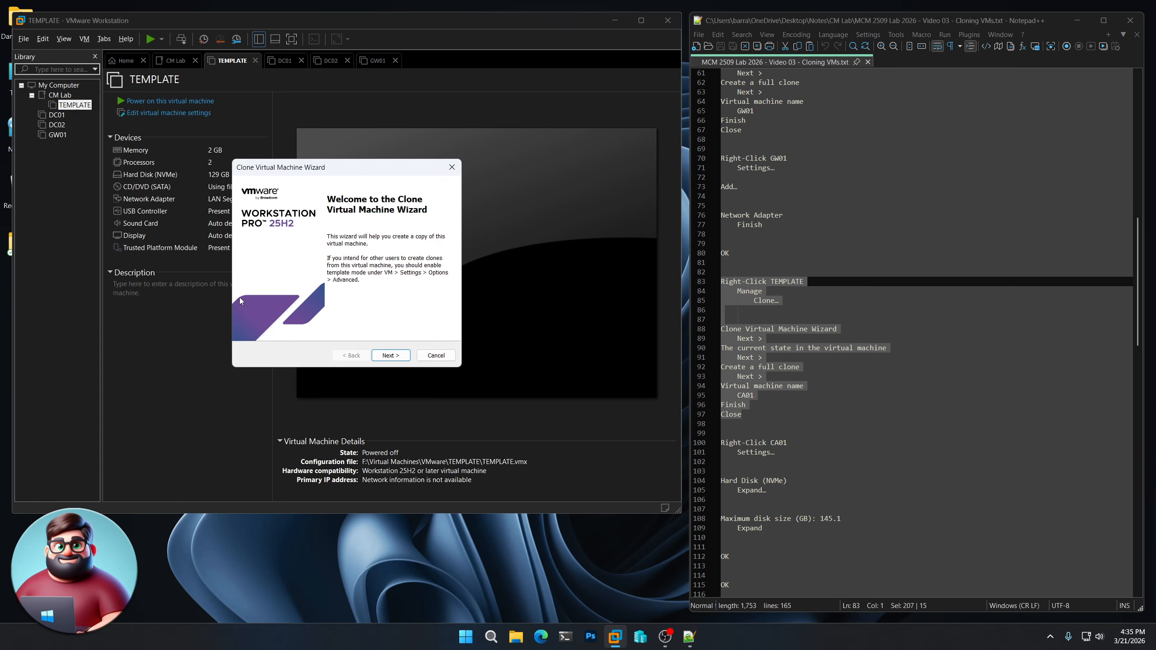
left_click(390, 357)
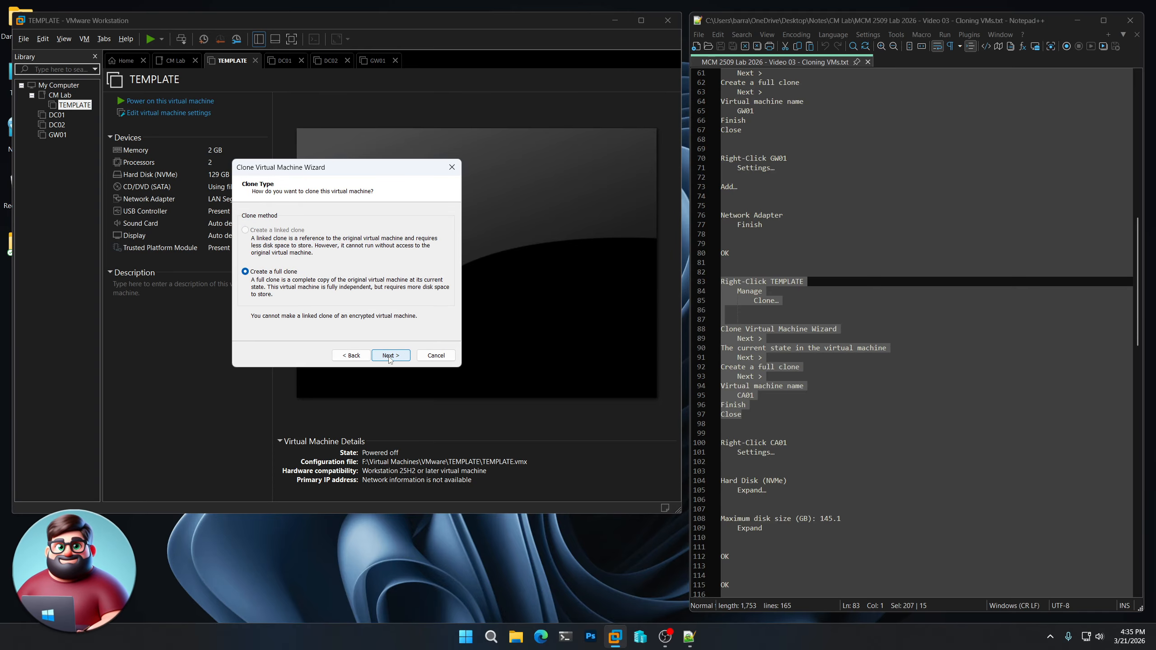
left_click(390, 356)
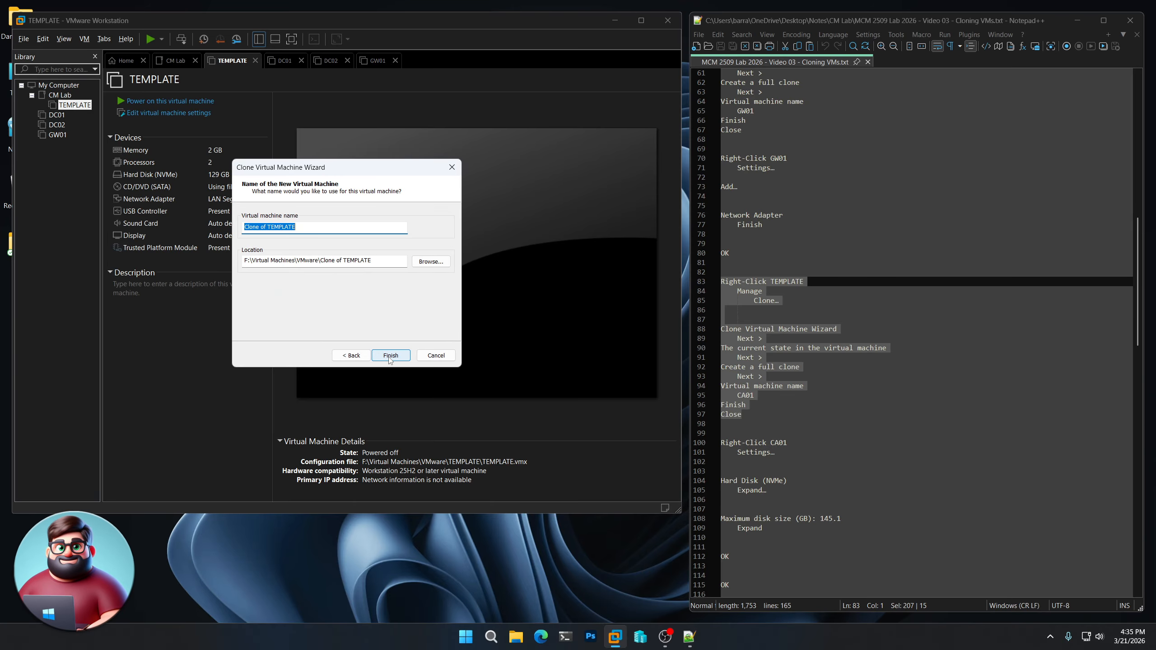
type("CA01")
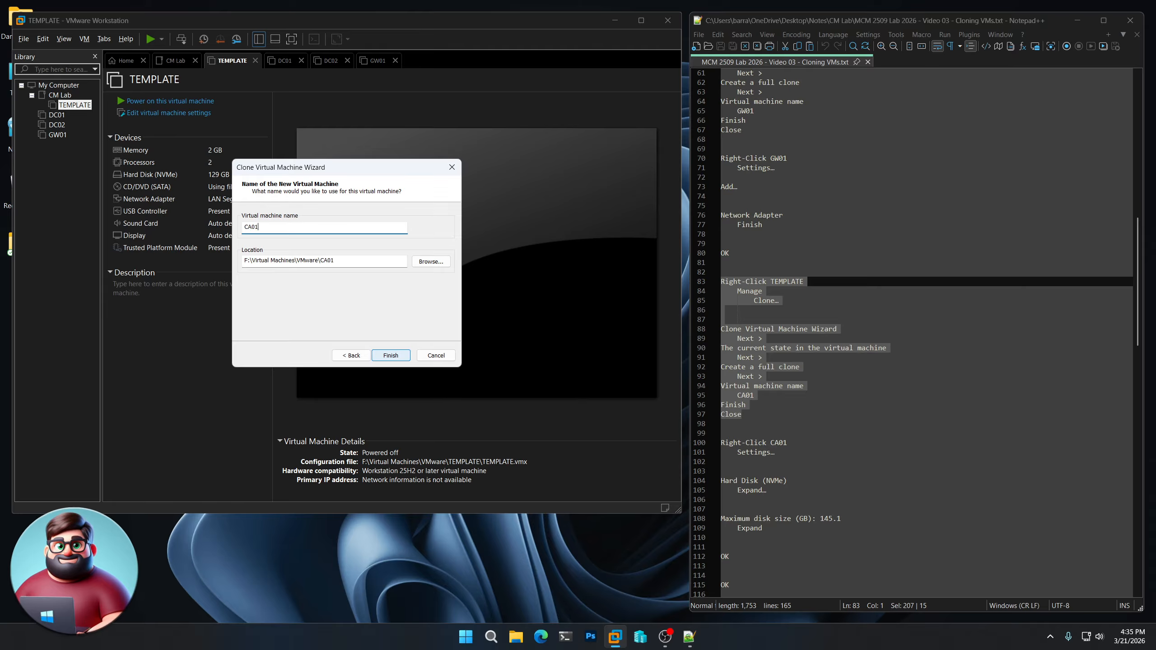
left_click(390, 355)
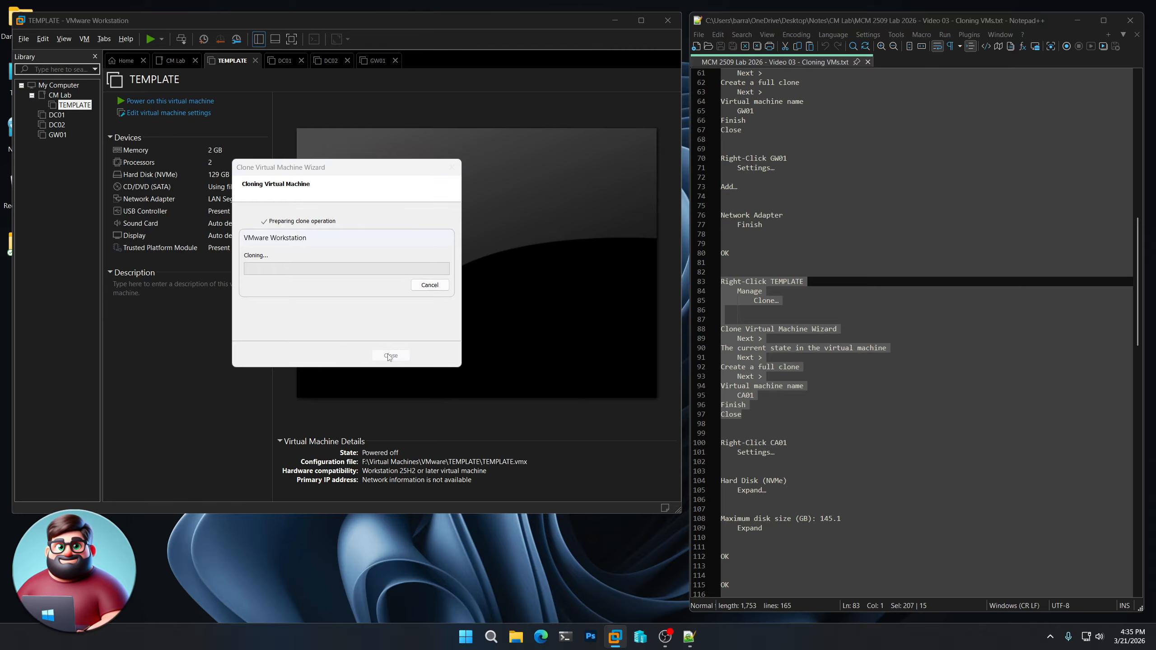
scroll(749, 423, "down", 5)
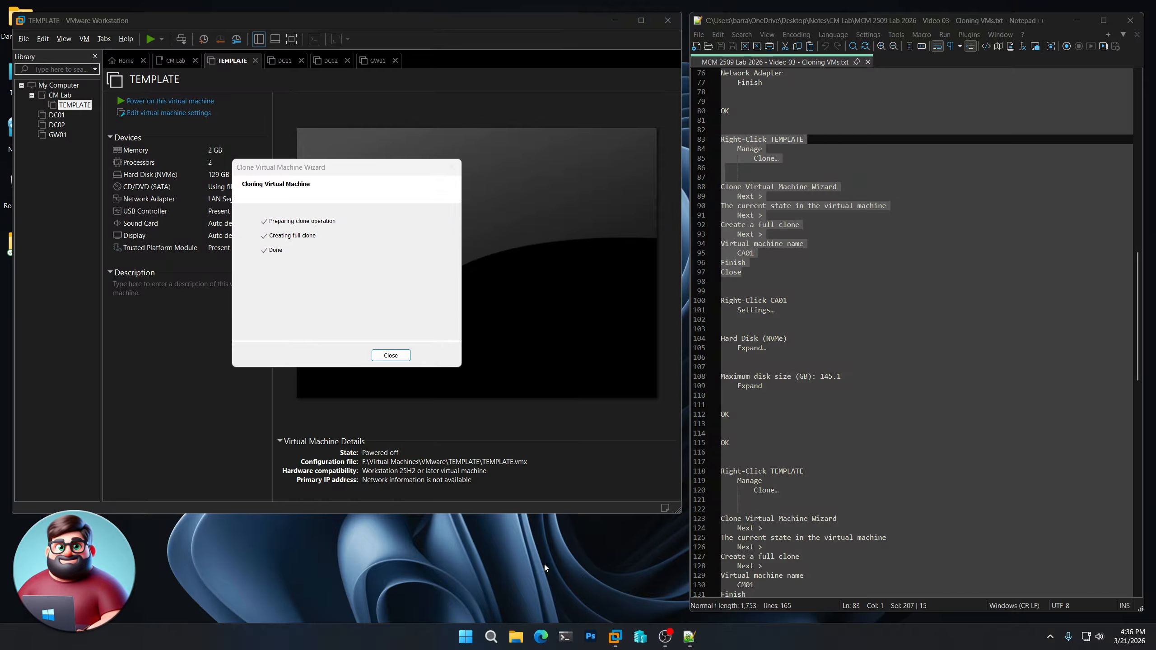
left_click(391, 355)
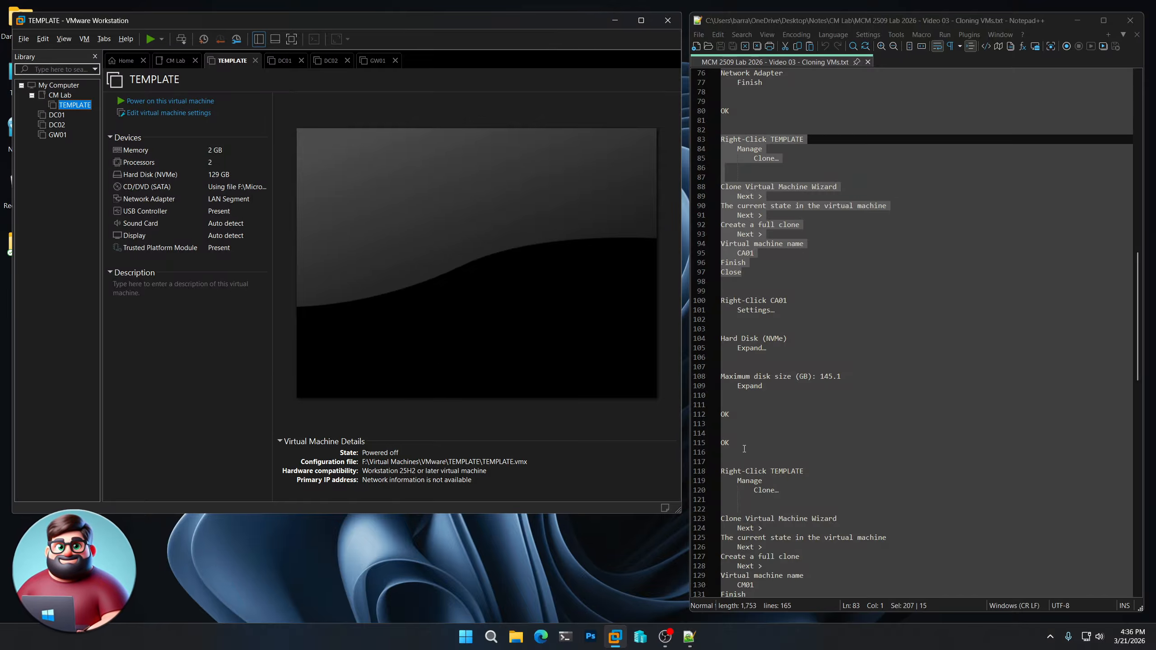
- Expand the NVMe hard disk of the CA01 virtual machine to a maximum size of 145.1 GB
left_click_drag(744, 446, 696, 304)
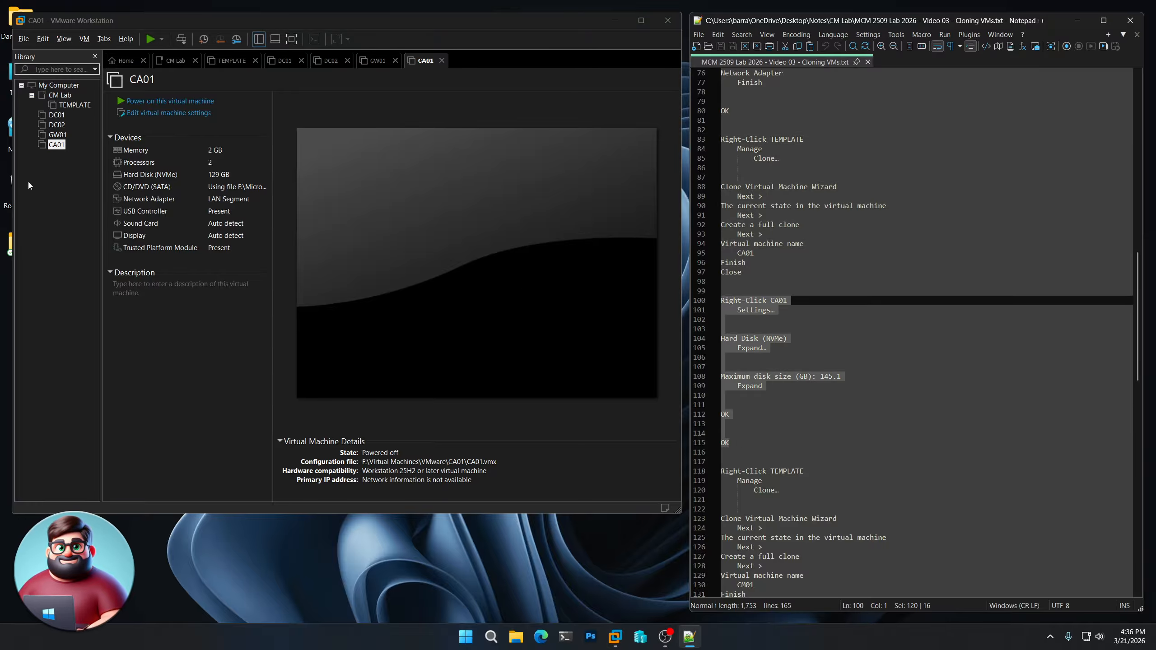
right_click(61, 146)
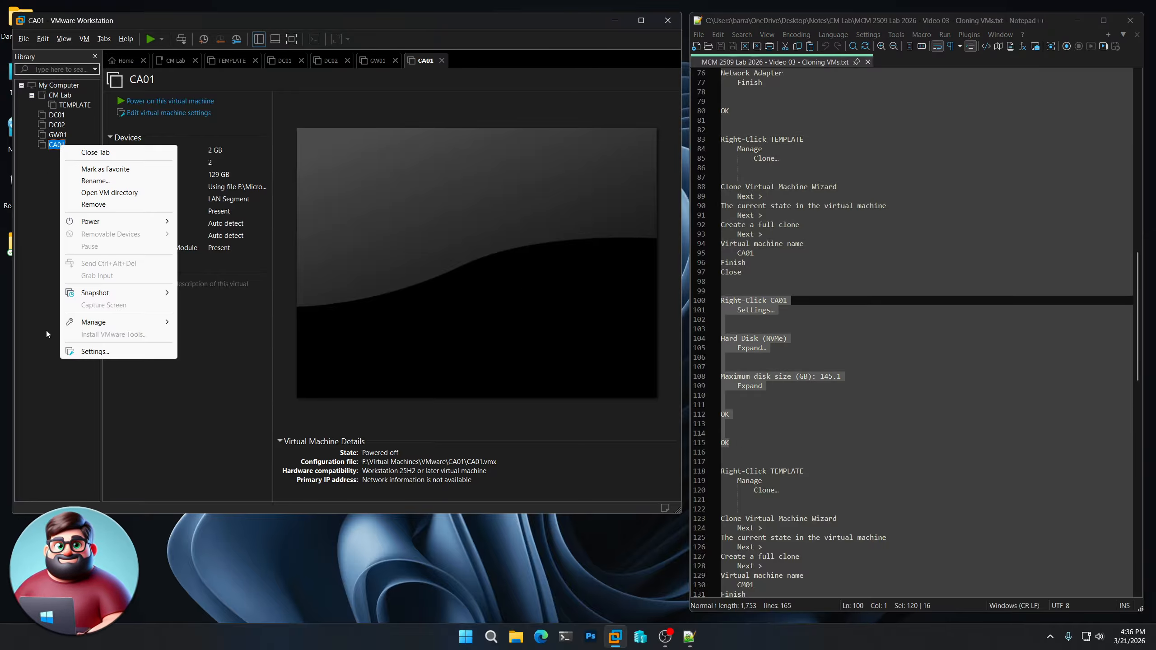
left_click(95, 351)
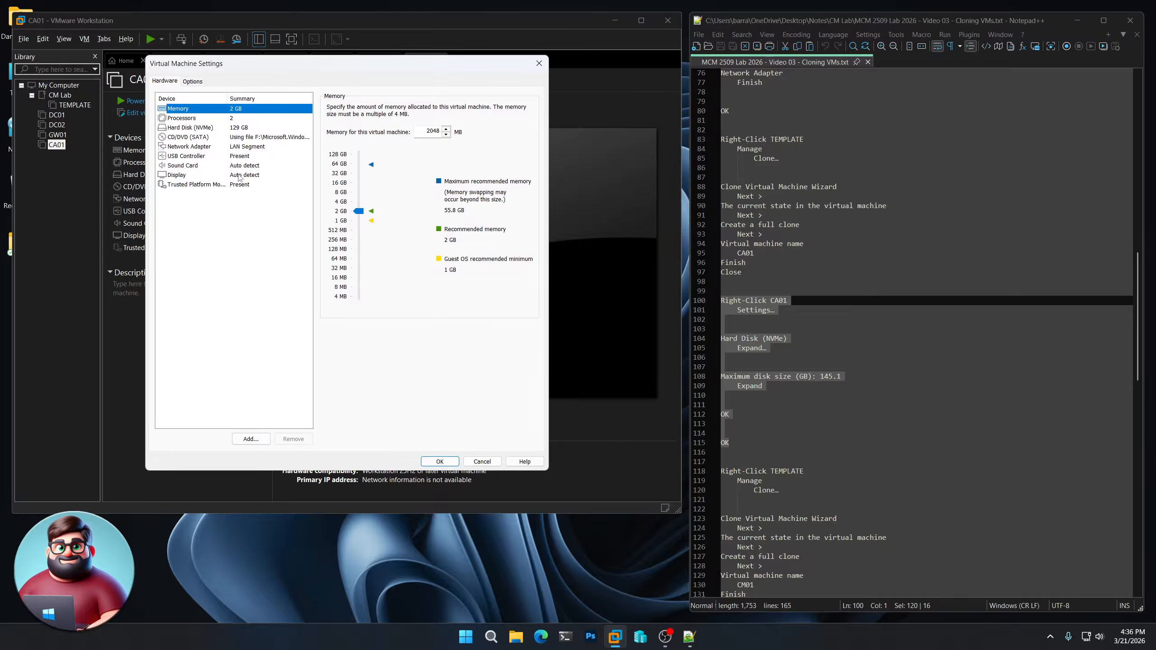
left_click(232, 128)
left_click(509, 253)
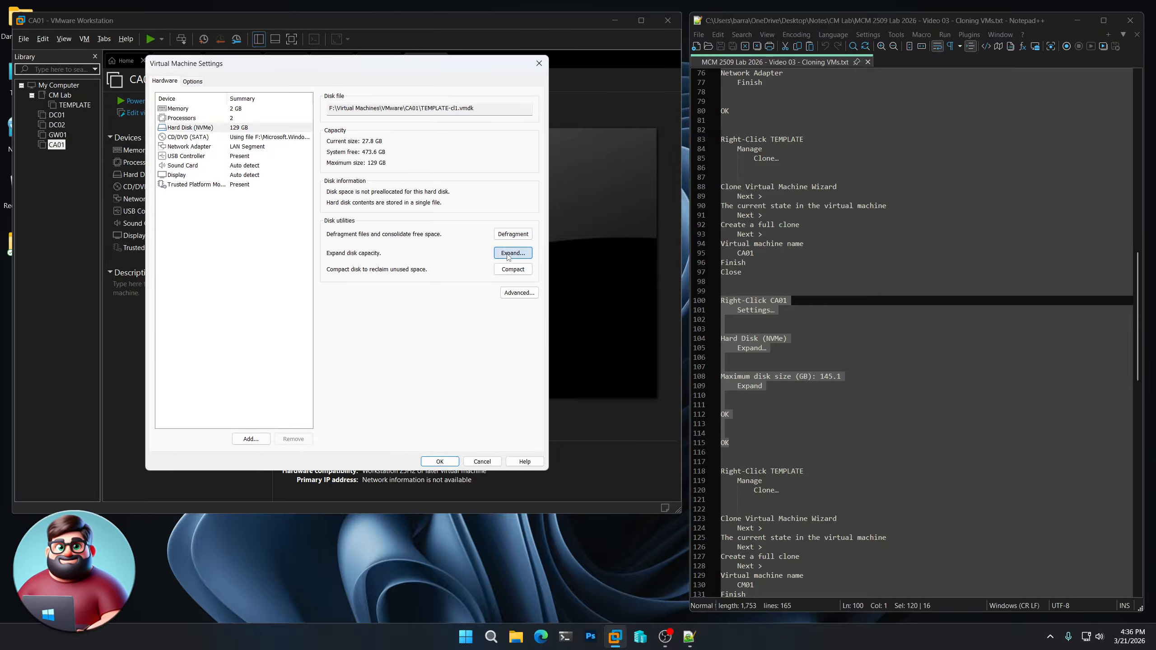
type("145.1")
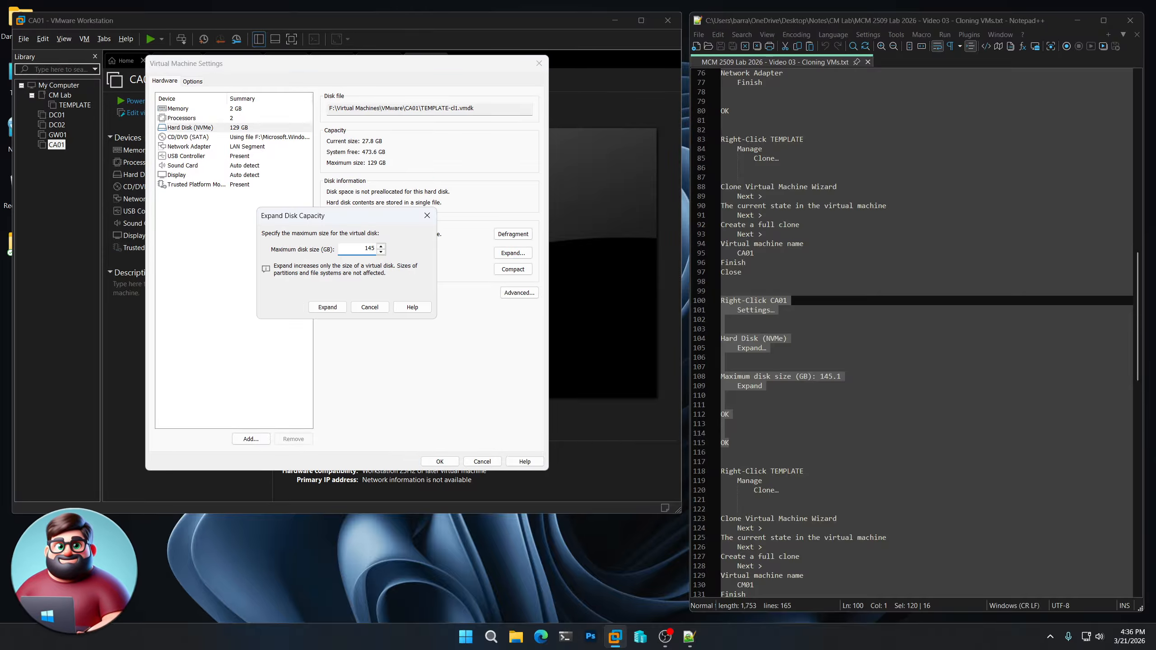
left_click(327, 308)
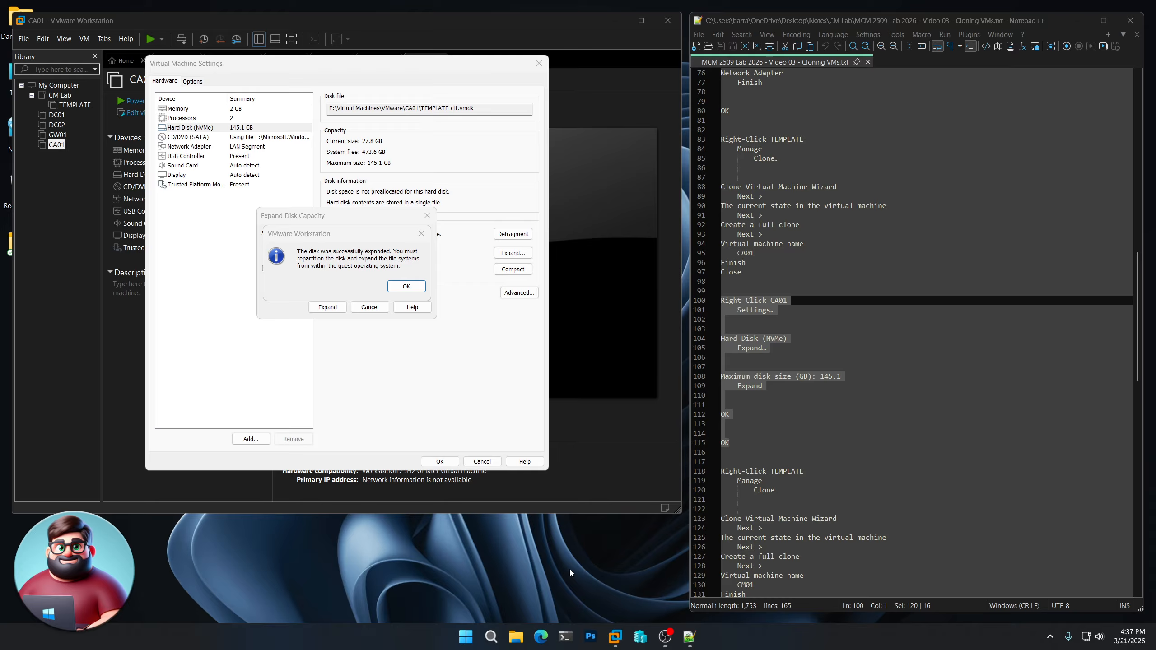
left_click(406, 286)
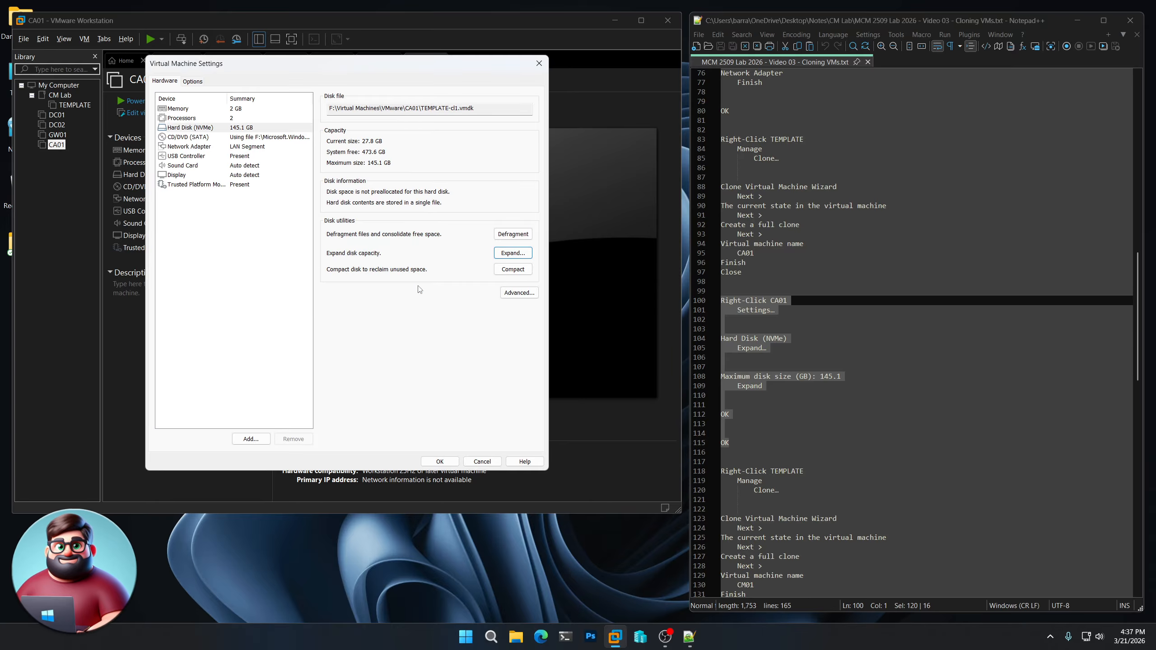
left_click(441, 462)
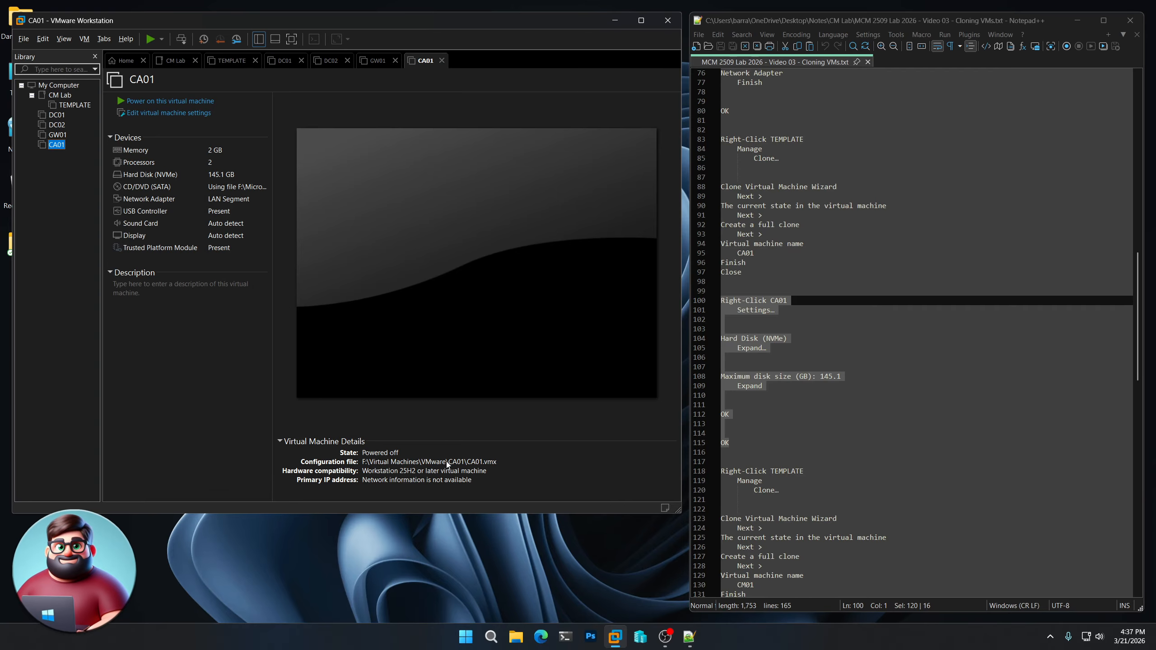
- Create a full clone of the TEMPLATE virtual machine from its current state, named CM01, in the default location
scroll(760, 347, "down", 10)
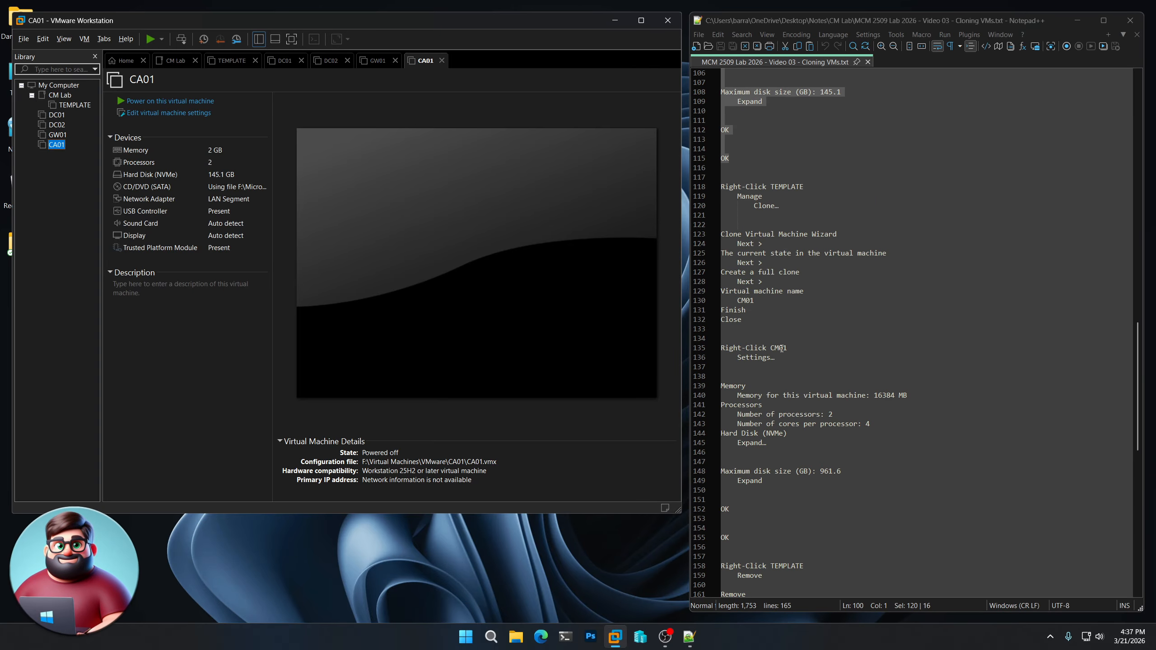
left_click_drag(754, 301, 739, 302)
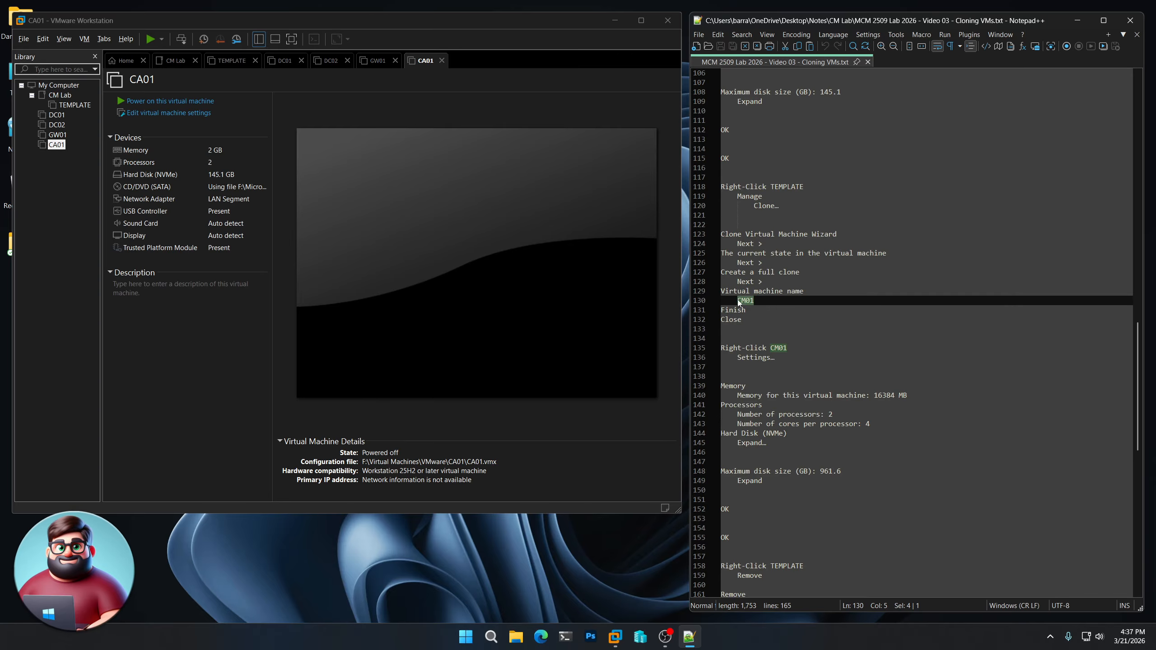
left_click(90, 215)
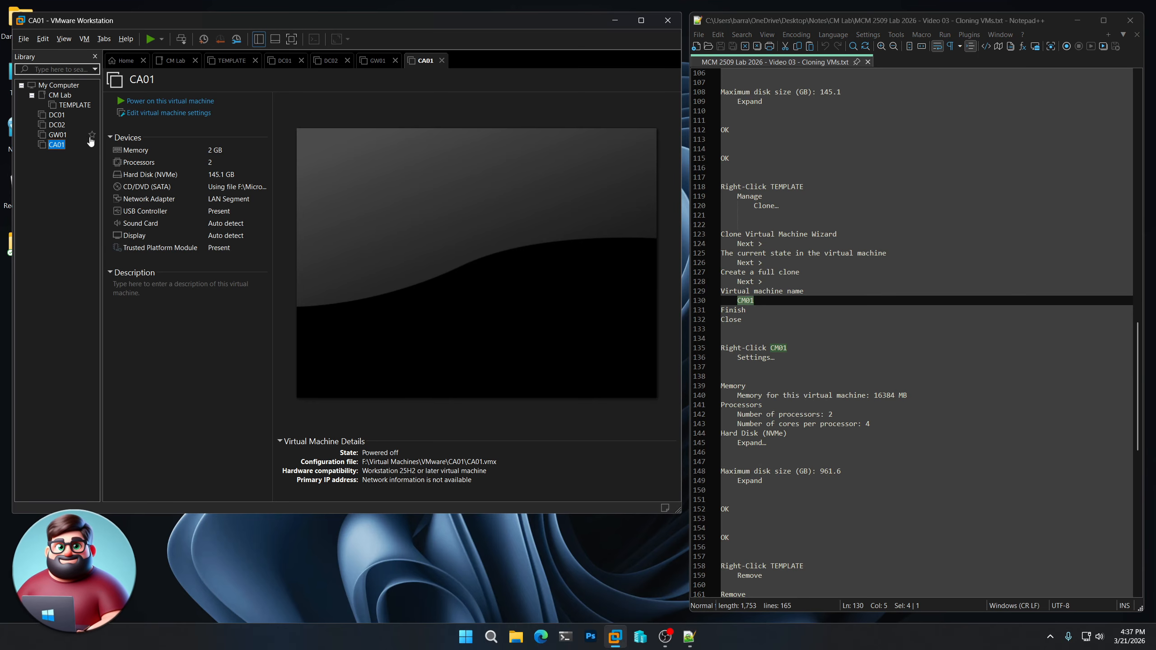
right_click(75, 105)
mouse_move(137, 280)
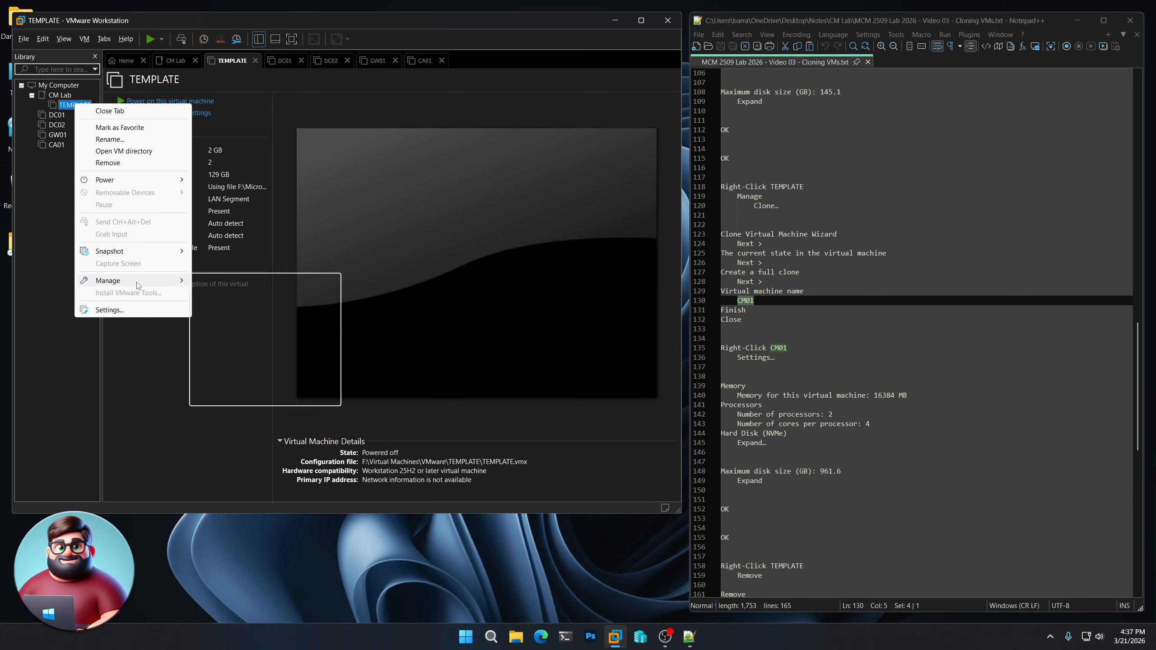
left_click(222, 299)
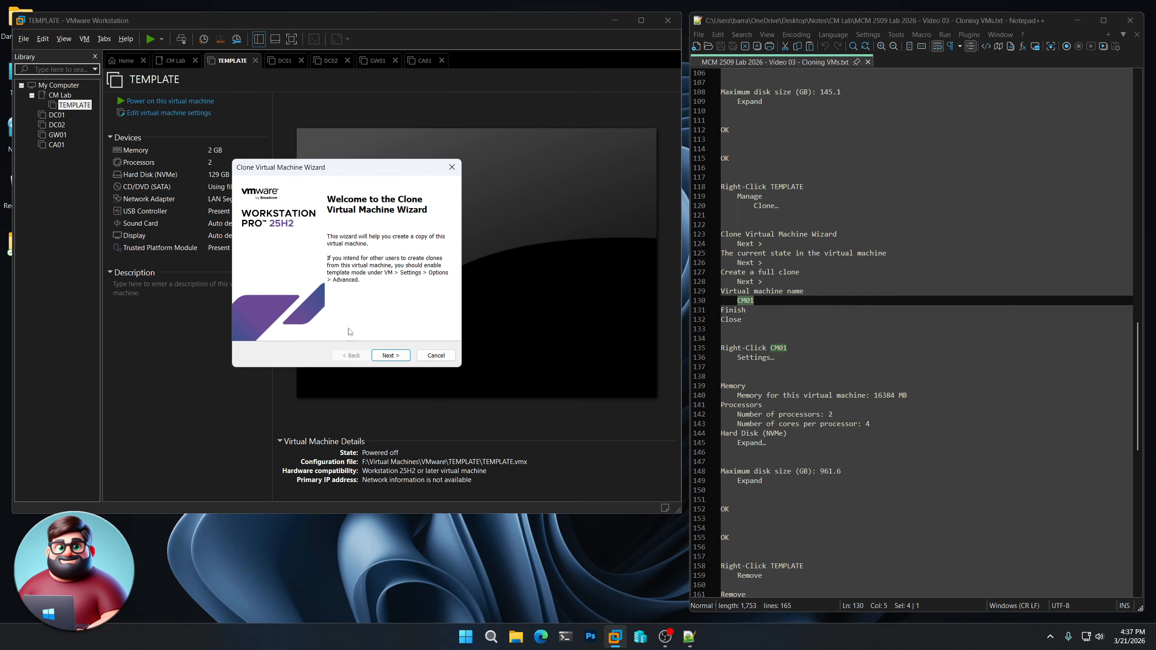
left_click(390, 356)
left_click(390, 356)
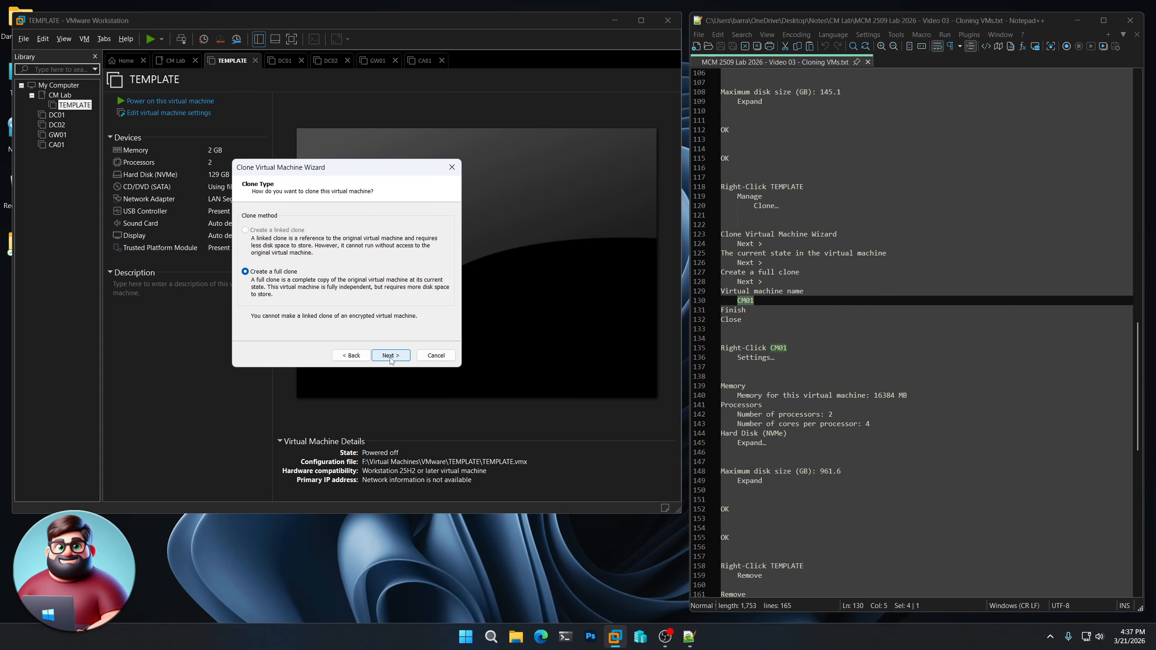
left_click(390, 355)
type("CM")
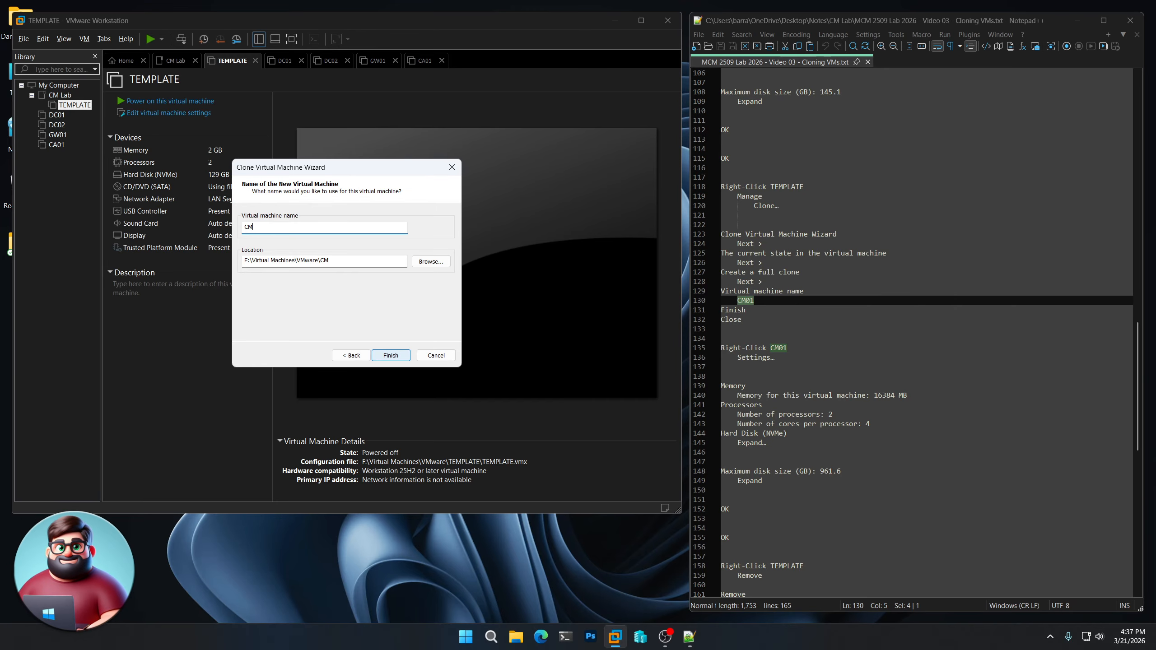
type("01")
left_click(390, 356)
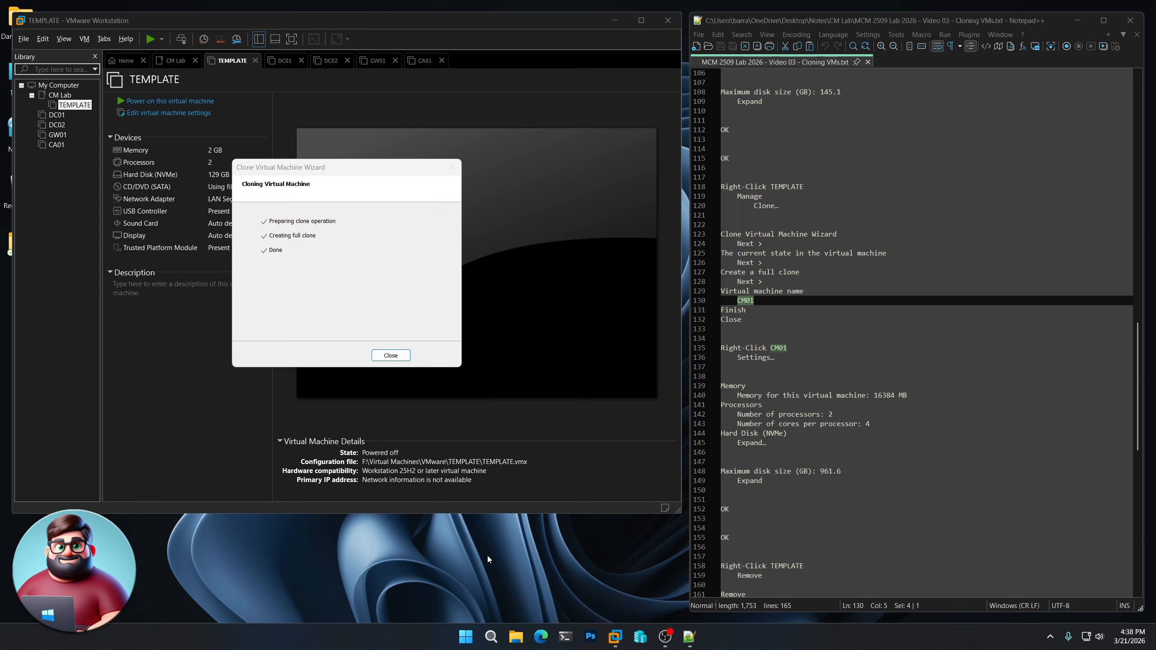
left_click(395, 356)
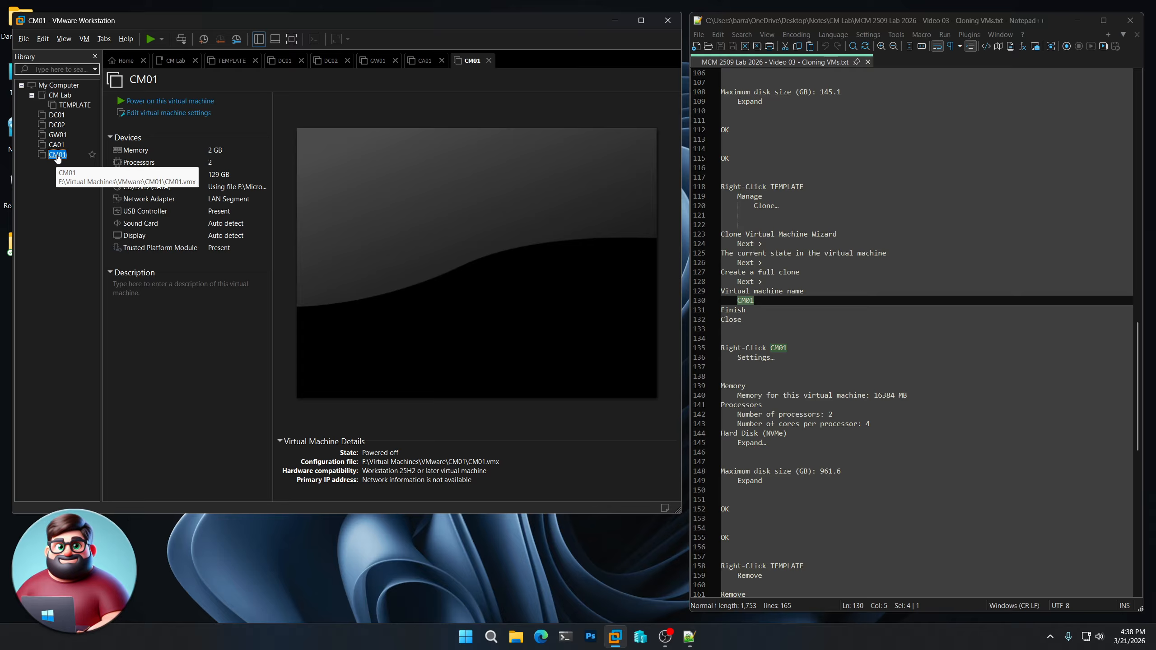
- Set the memory of the CM01 virtual machine to 16384 MB and open its processor settings
right_click(57, 158)
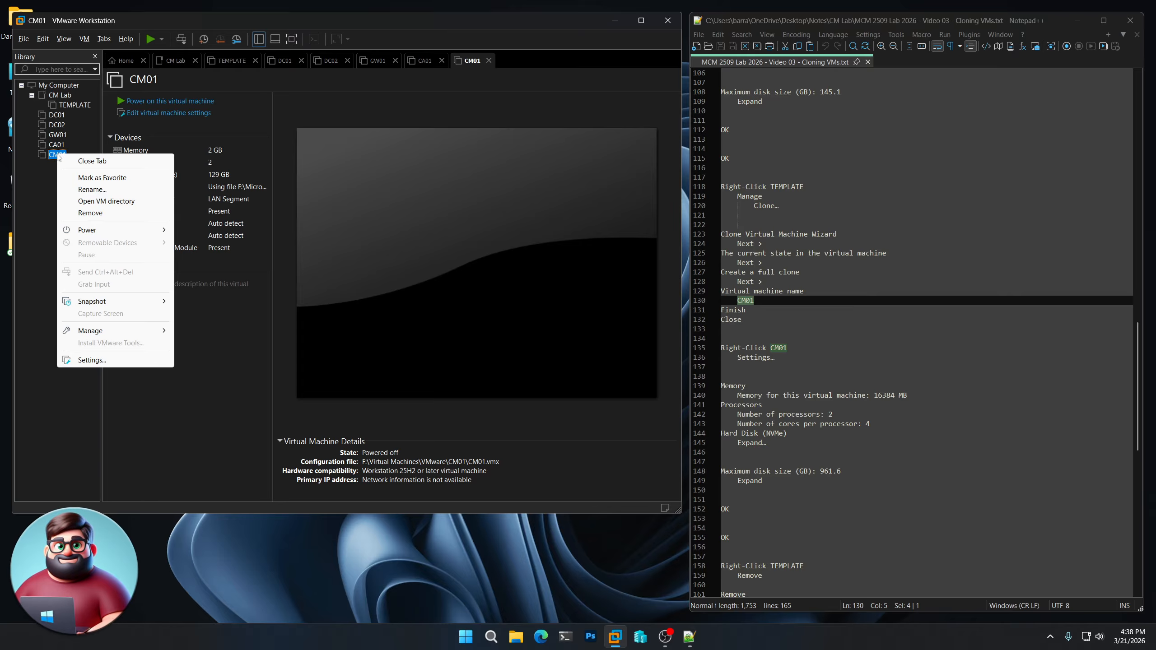
left_click(91, 360)
scroll(748, 417, "down", 4)
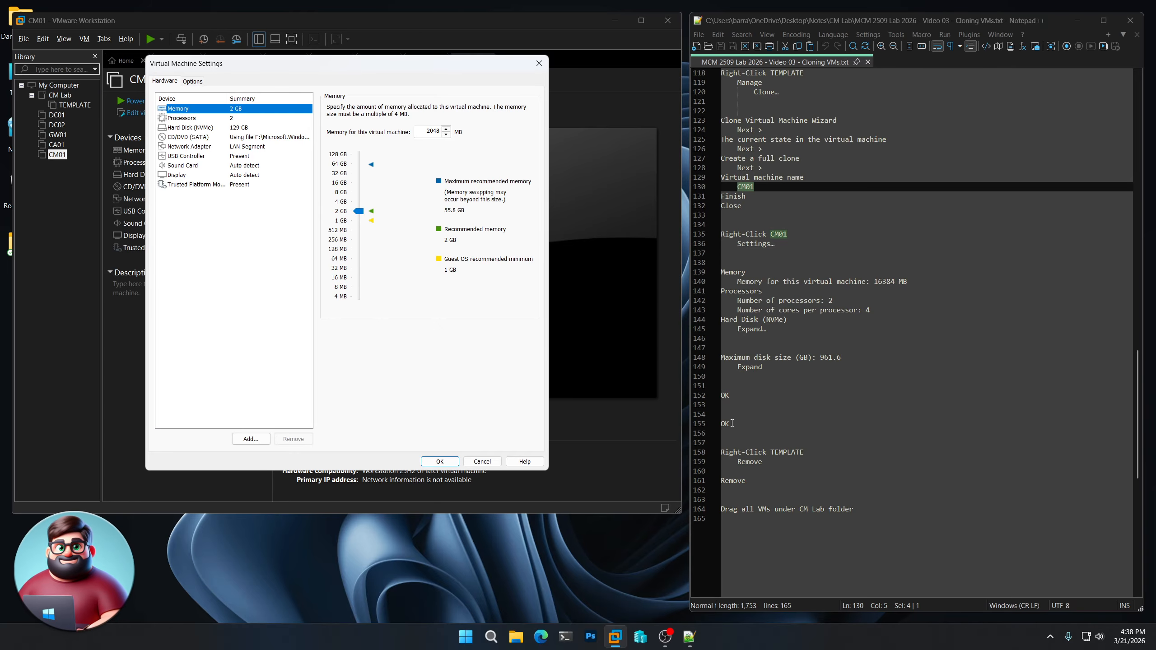
left_click_drag(732, 423, 709, 273)
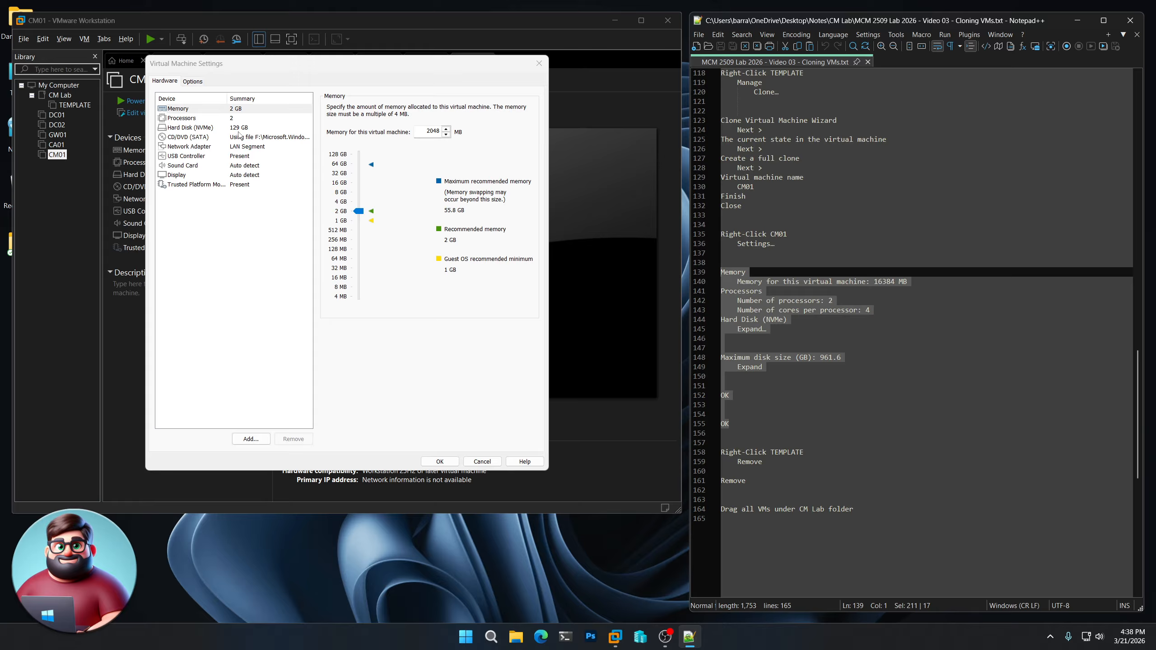
double_click(432, 131)
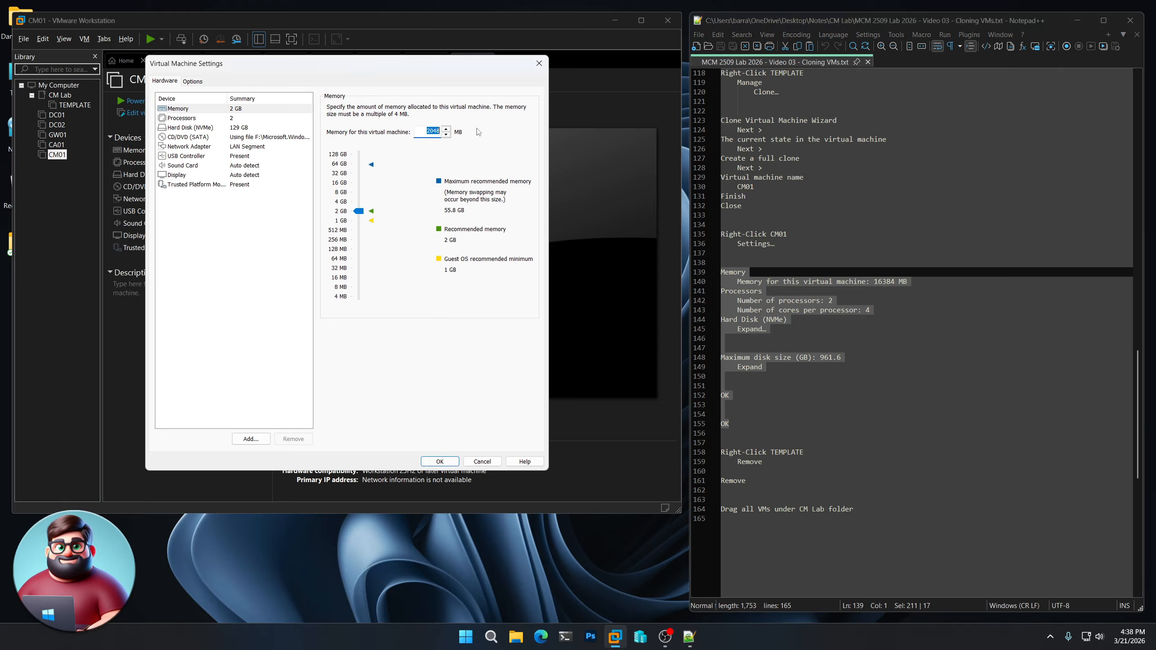
type("16384")
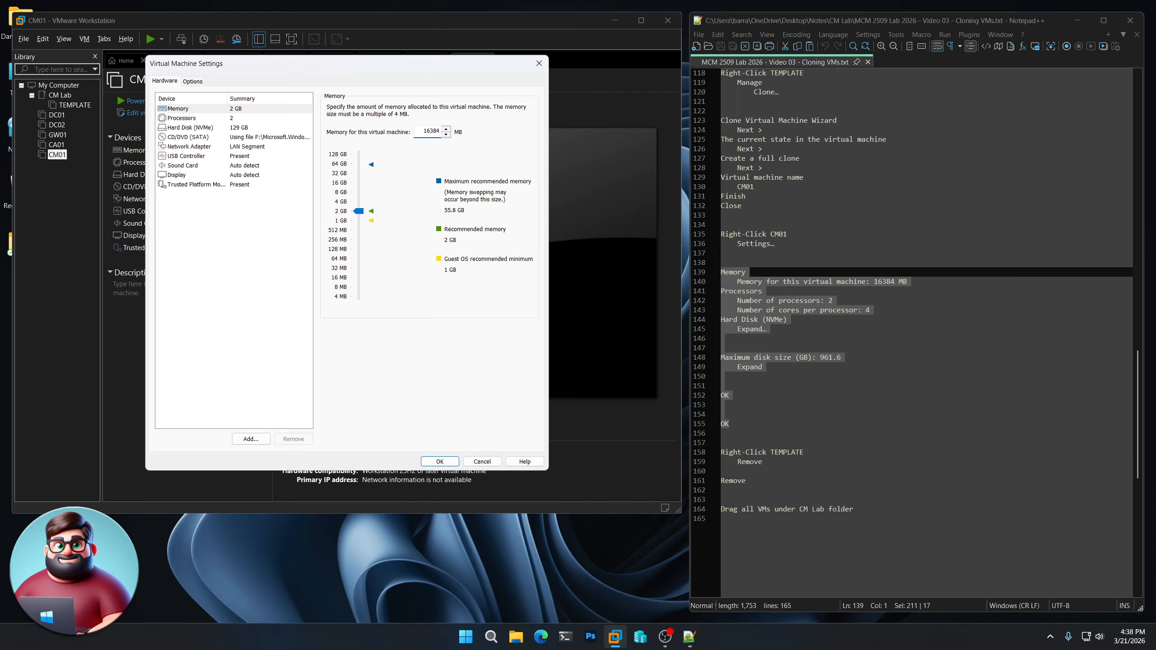
key("Tab")
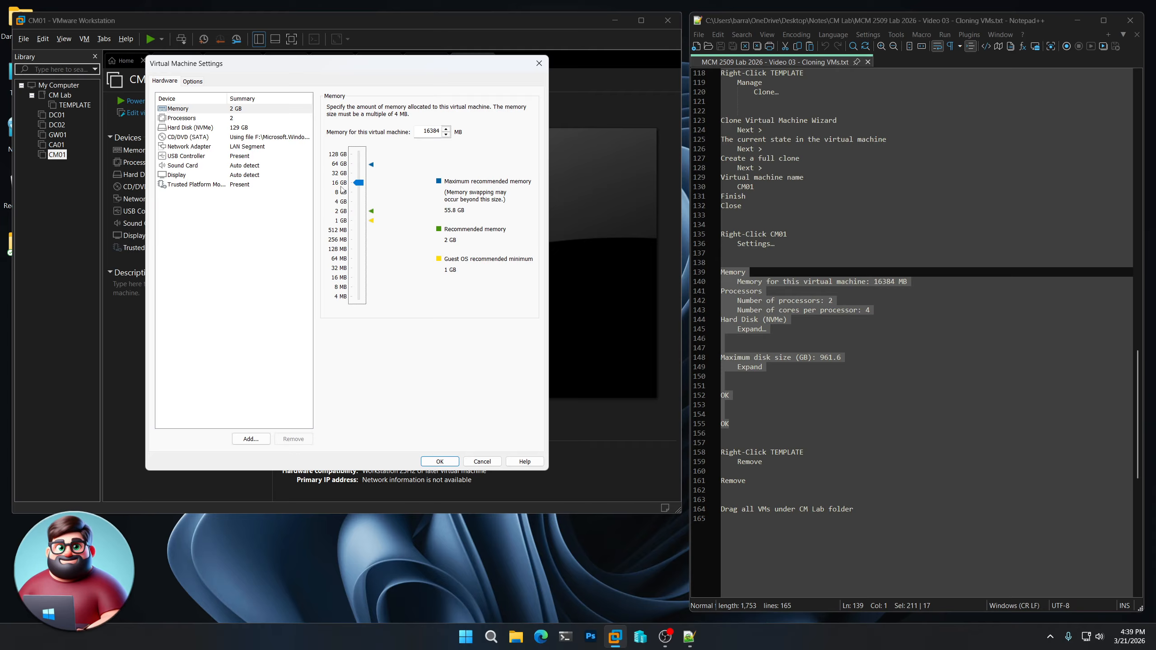
left_click(237, 120)
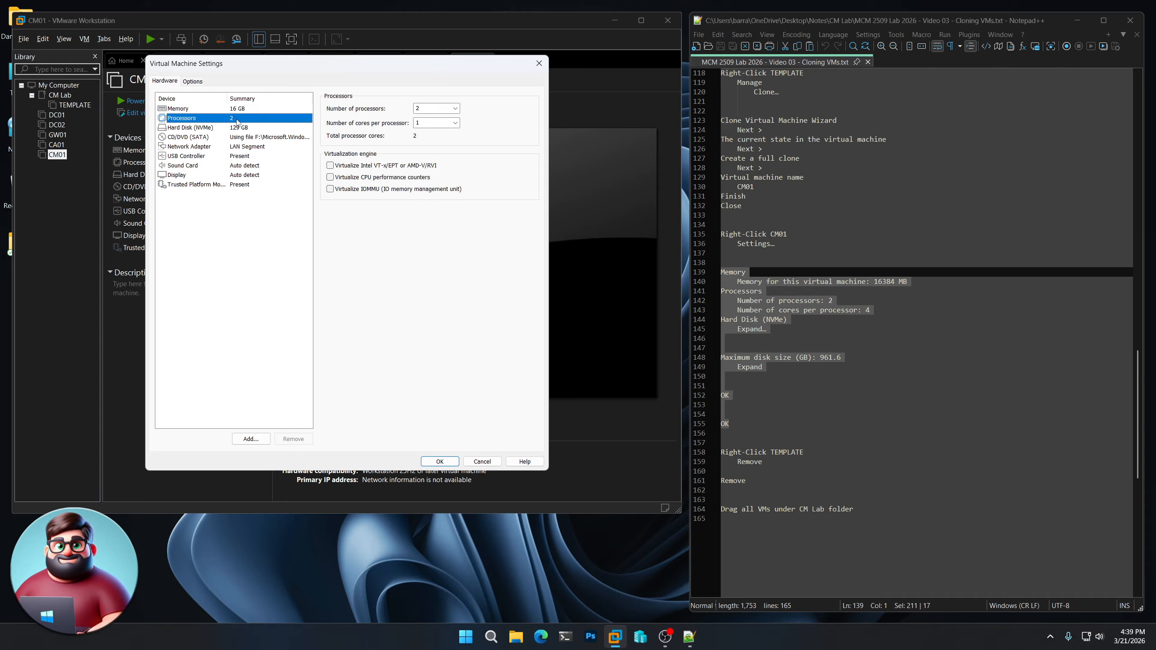
- Set CM01 to 4 cores per processor and expand its NVMe hard disk to a maximum size of 961.6 GB
left_click(455, 123)
left_click(436, 152)
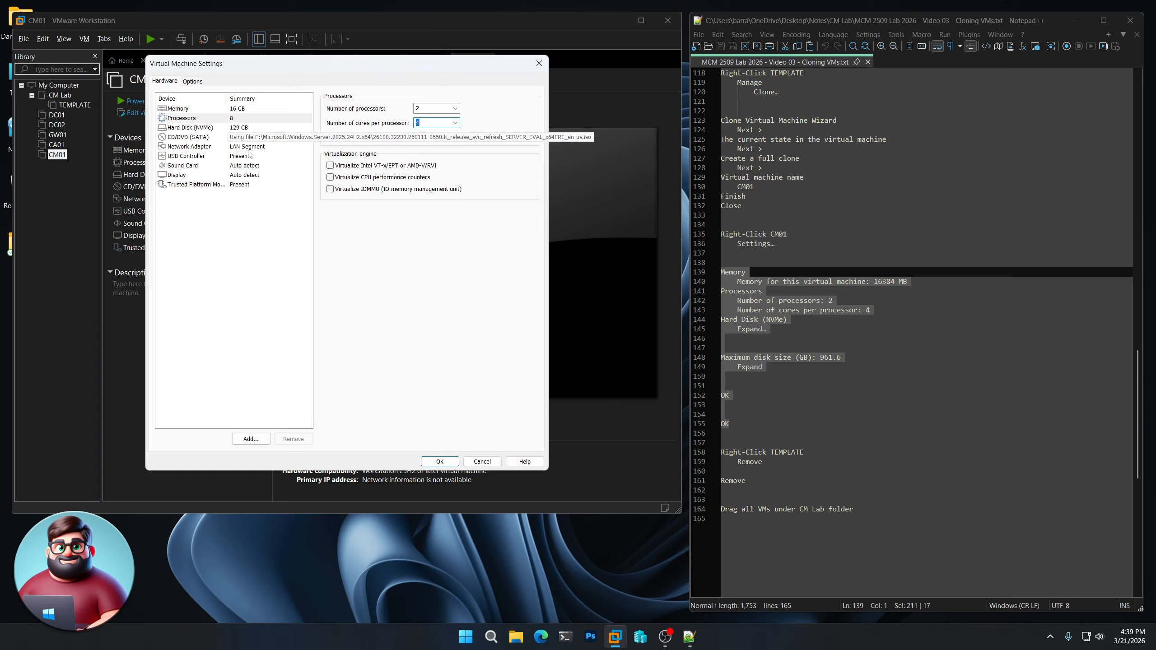
left_click(246, 128)
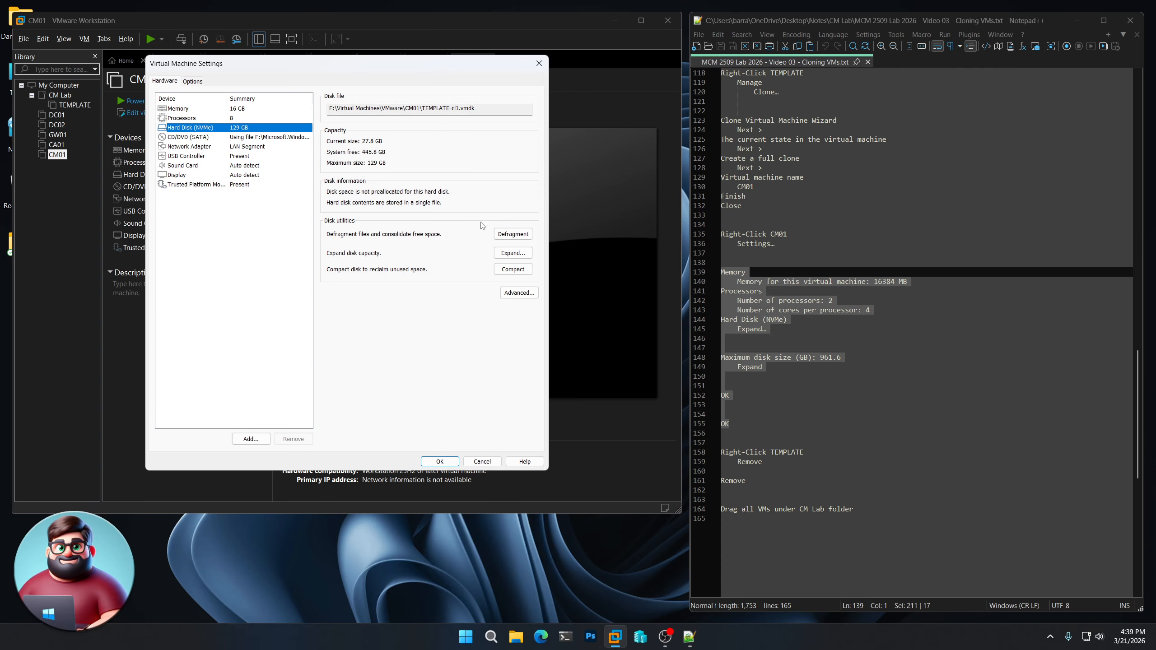
left_click(507, 253)
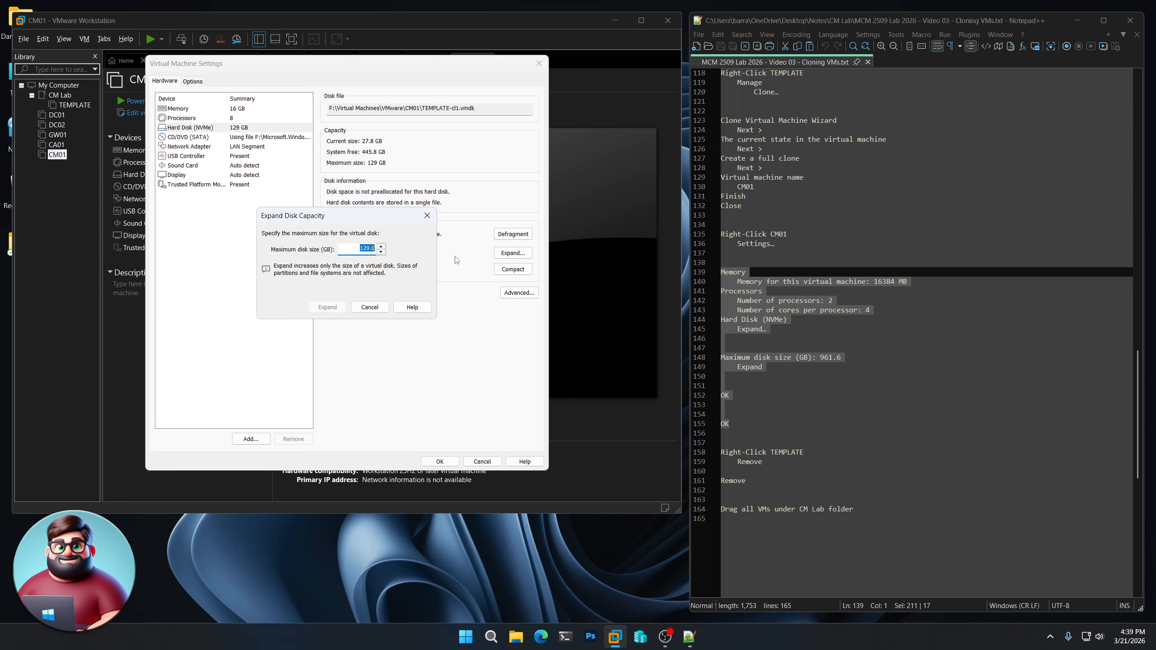
type("961.6")
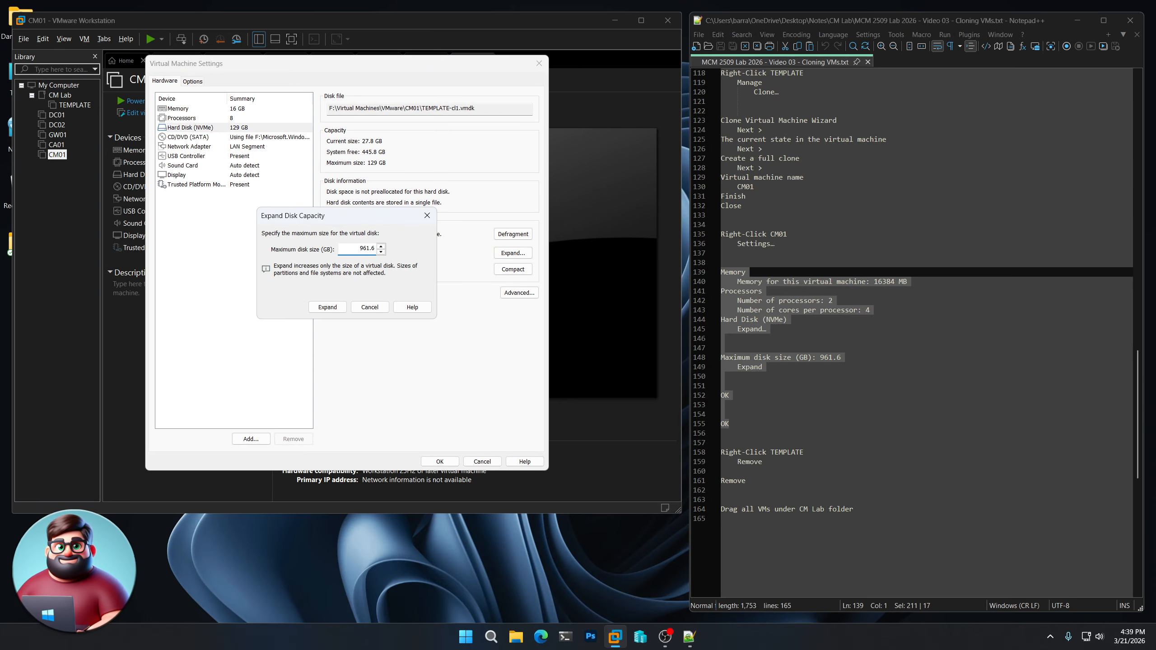
left_click(327, 307)
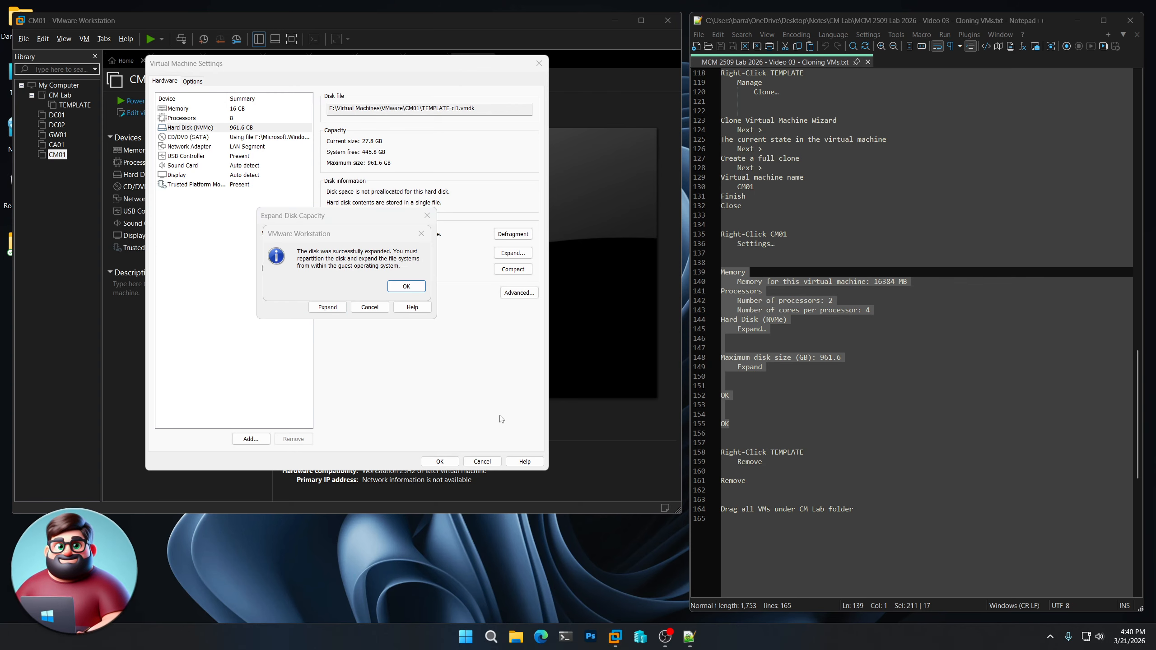
left_click(407, 287)
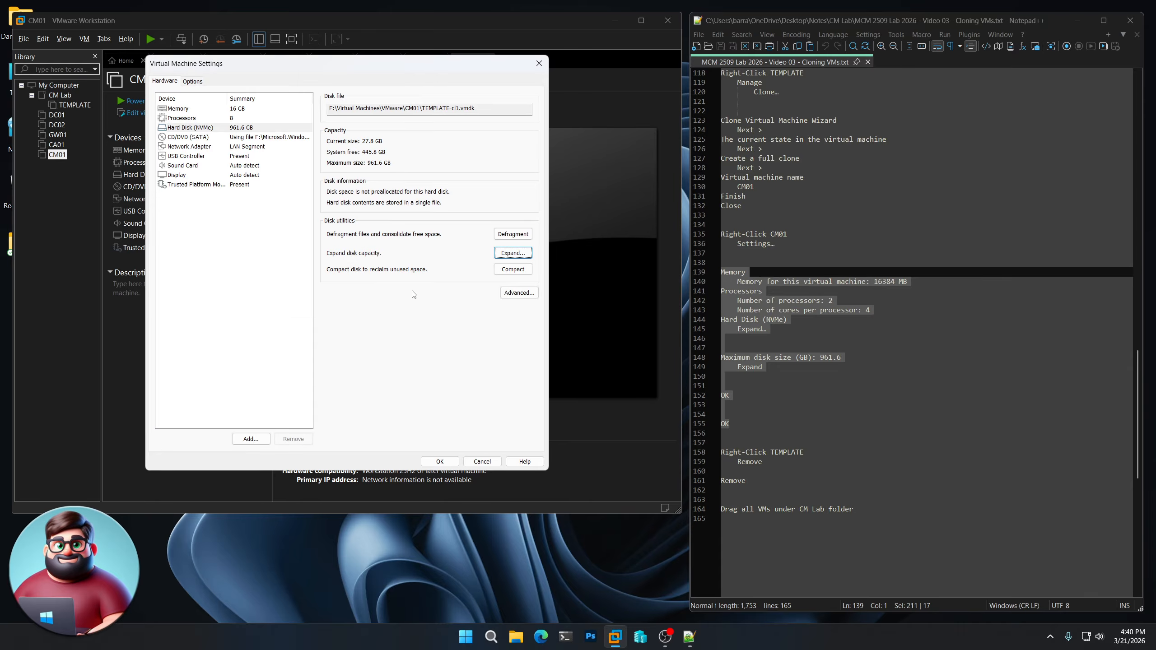
left_click(441, 461)
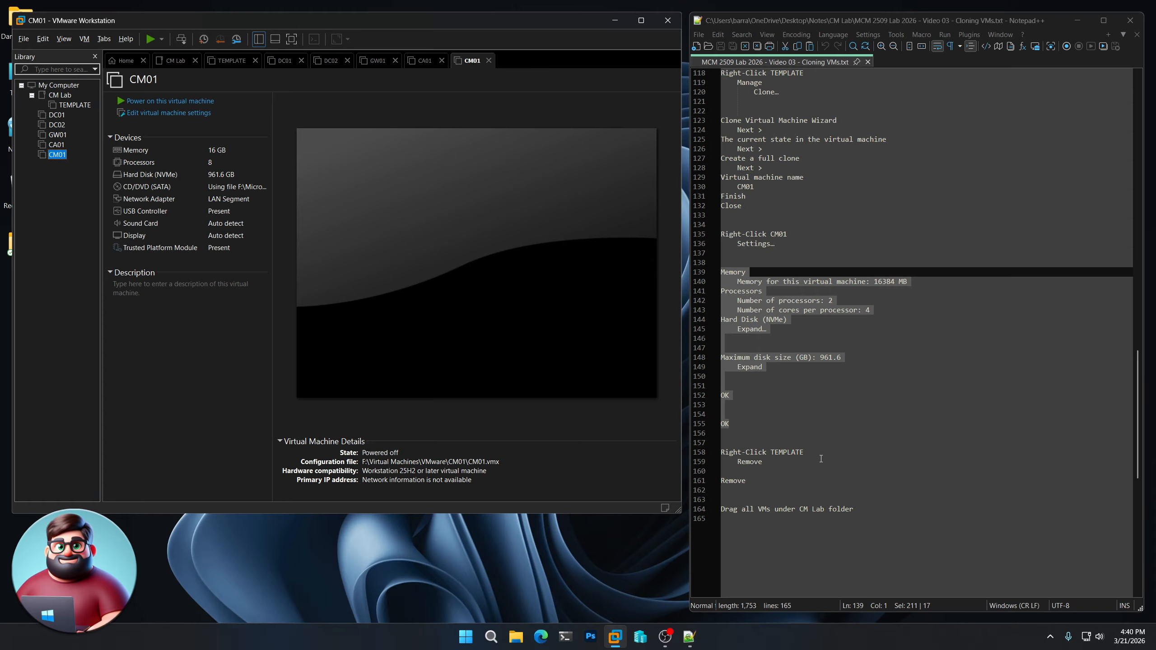
- Remove the TEMPLATE virtual machine from the library without deleting it from disk
left_click_drag(772, 465, 712, 456)
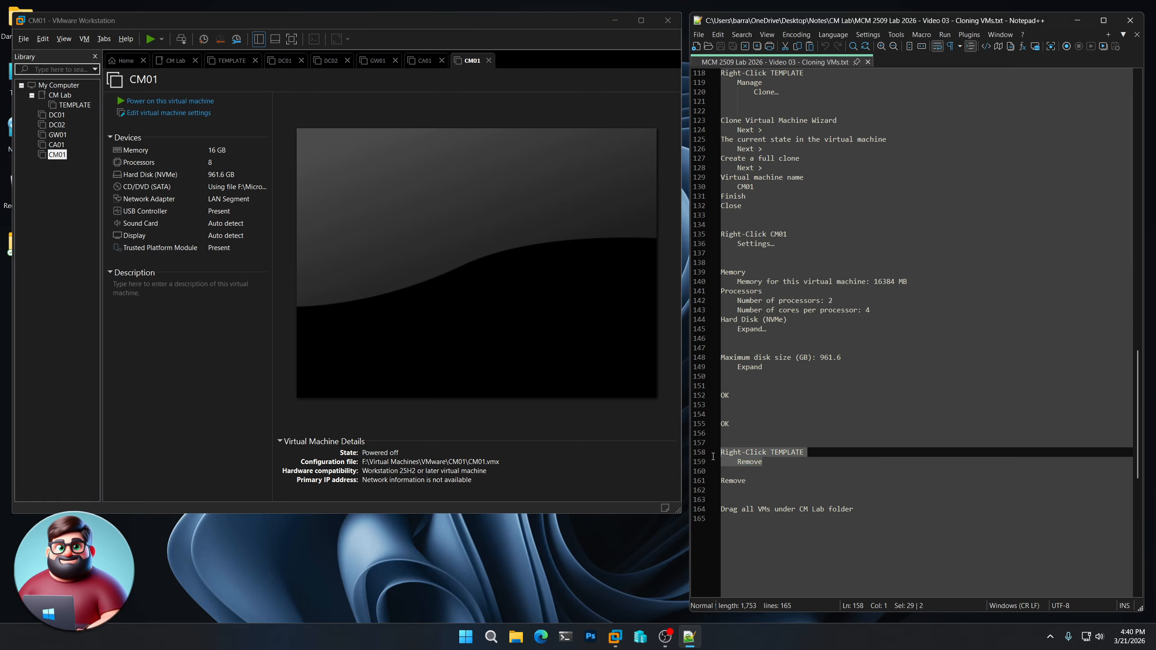
left_click(74, 105)
right_click(78, 105)
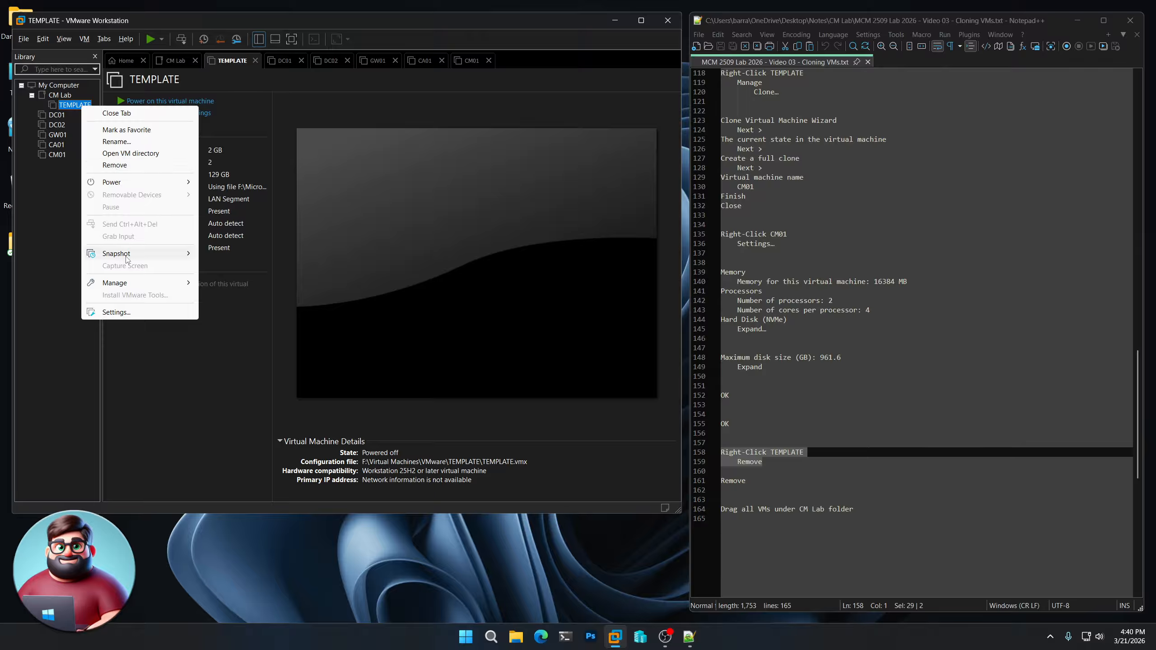
mouse_move(127, 284)
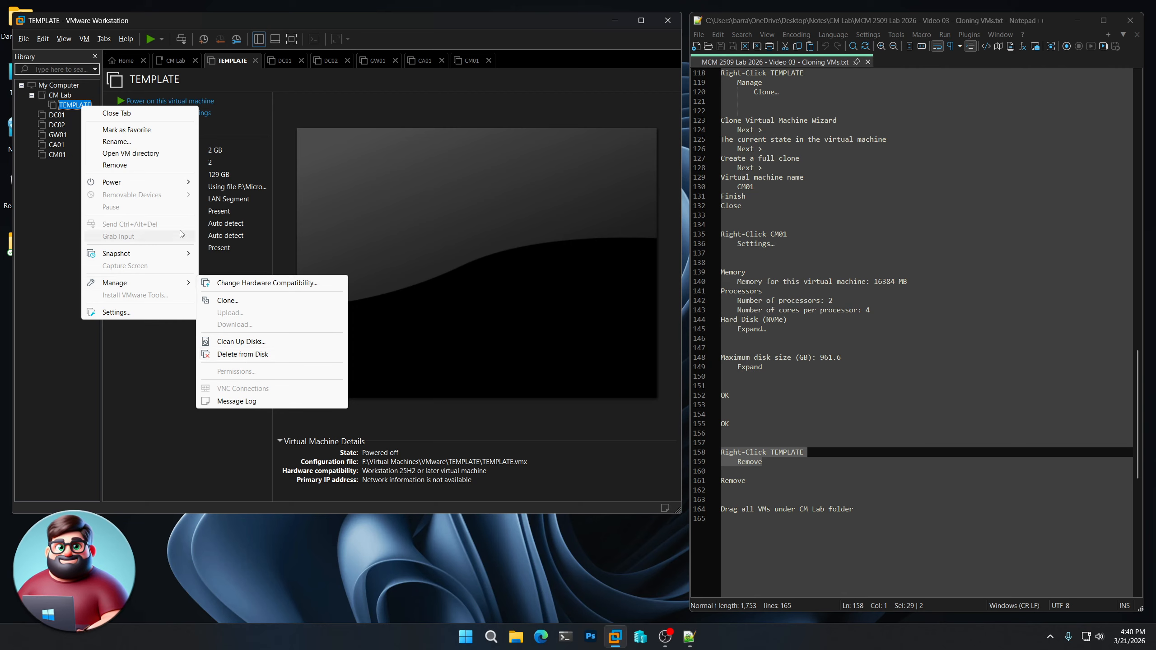
left_click(145, 168)
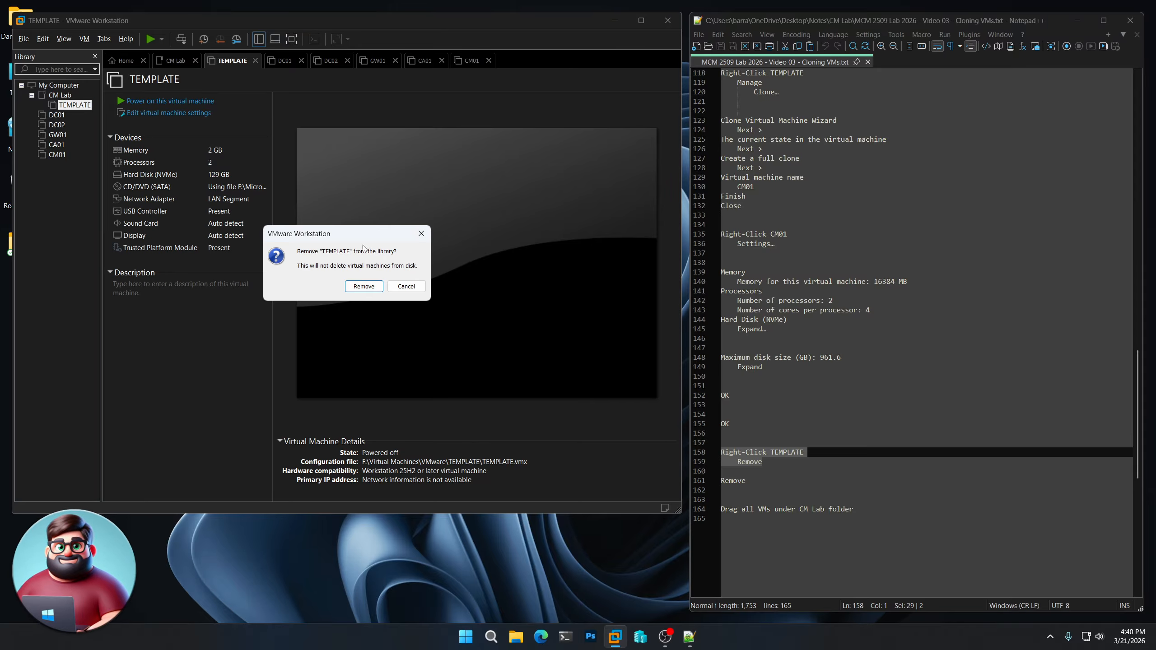
left_click(360, 287)
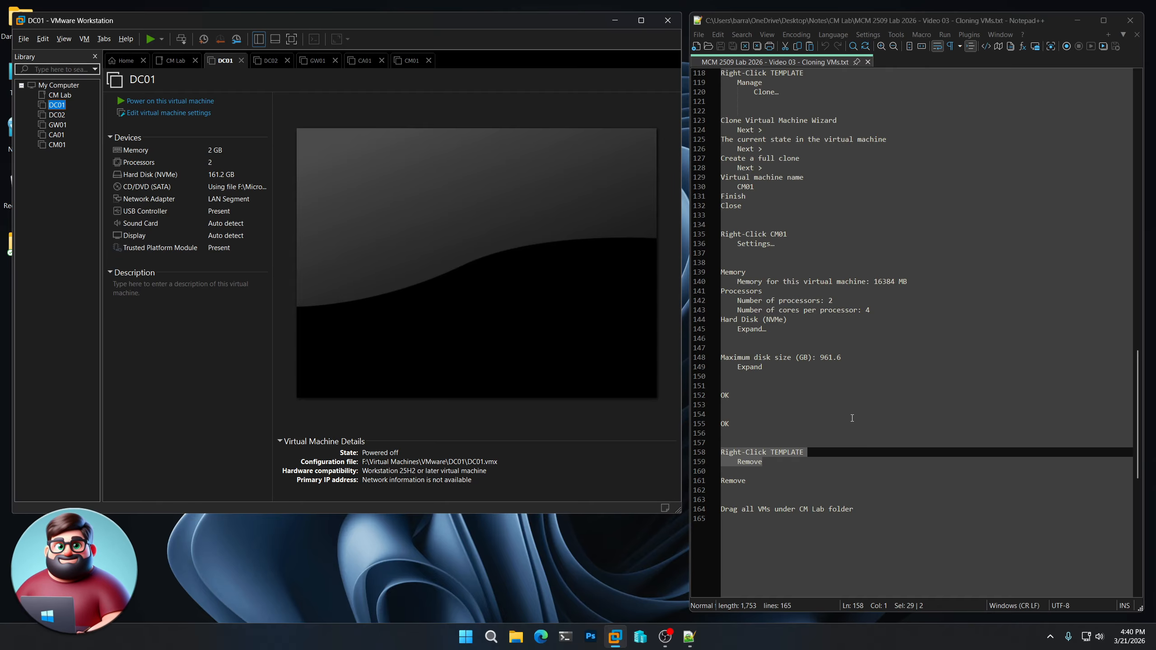
- Switch to File Explorer and examine the TEMPLATE folder under Virtual Machines\VMware on the Lab (F:) drive, then close the window
left_click_drag(872, 508, 691, 527)
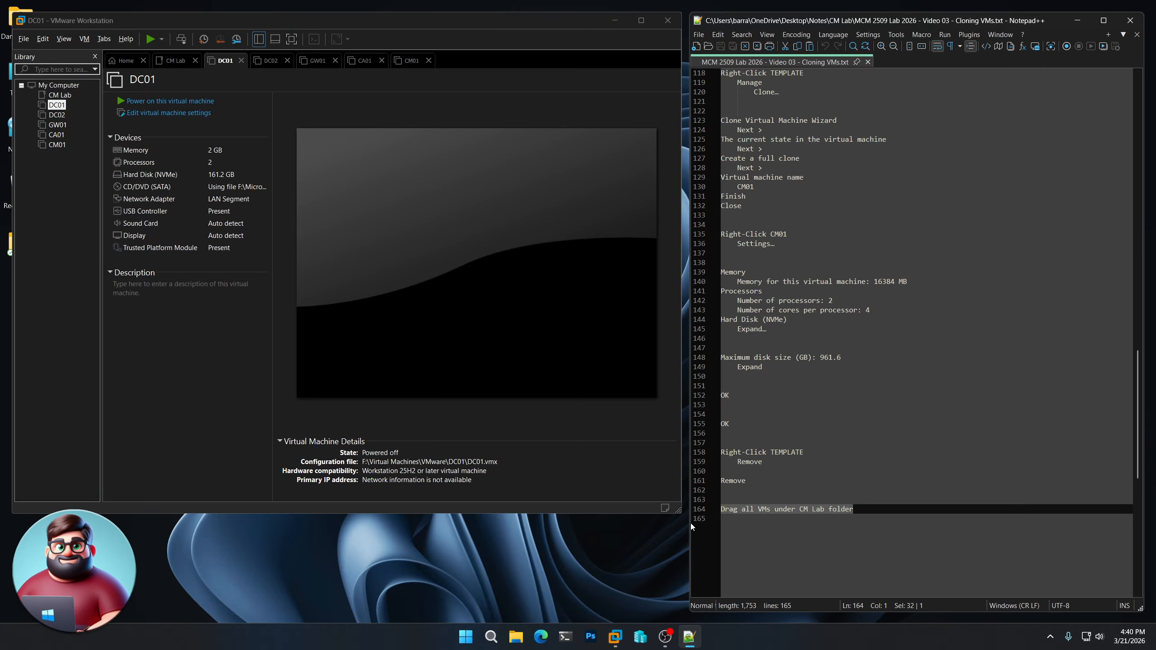
left_click(522, 639)
double_click(193, 179)
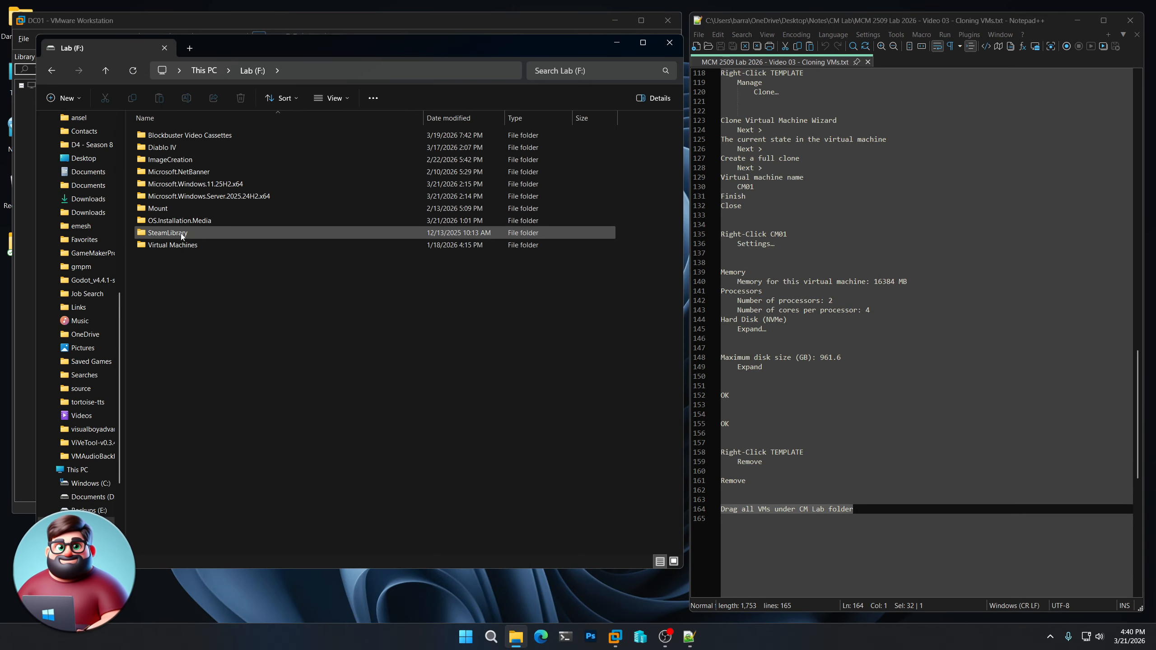
double_click(177, 247)
double_click(170, 151)
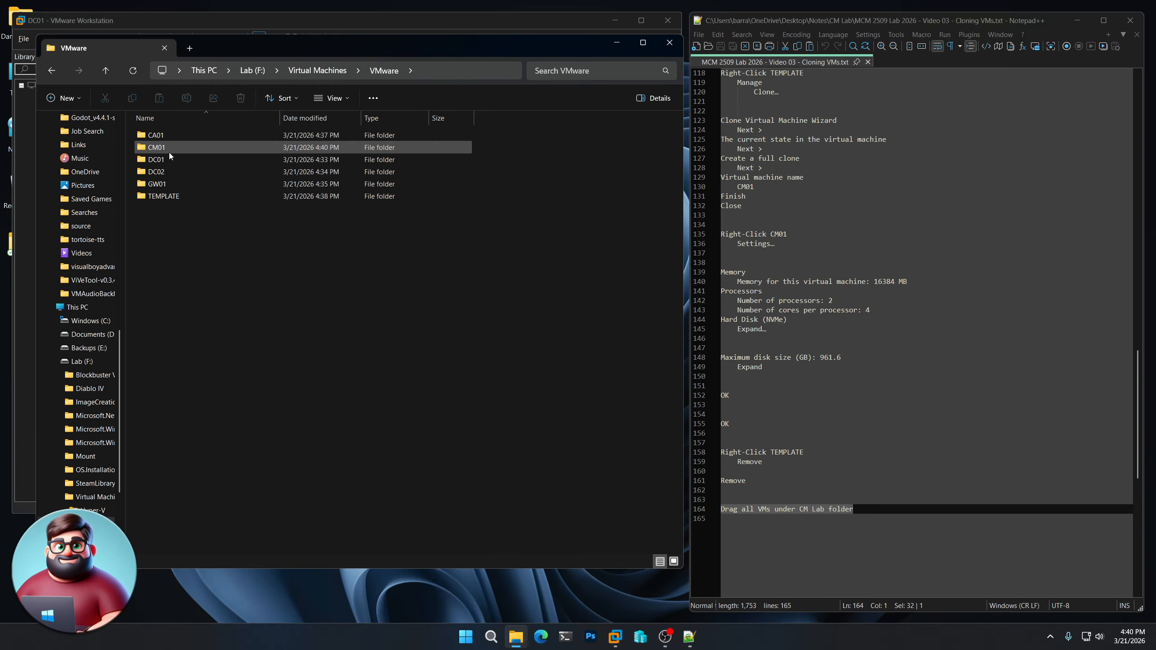
double_click(165, 197)
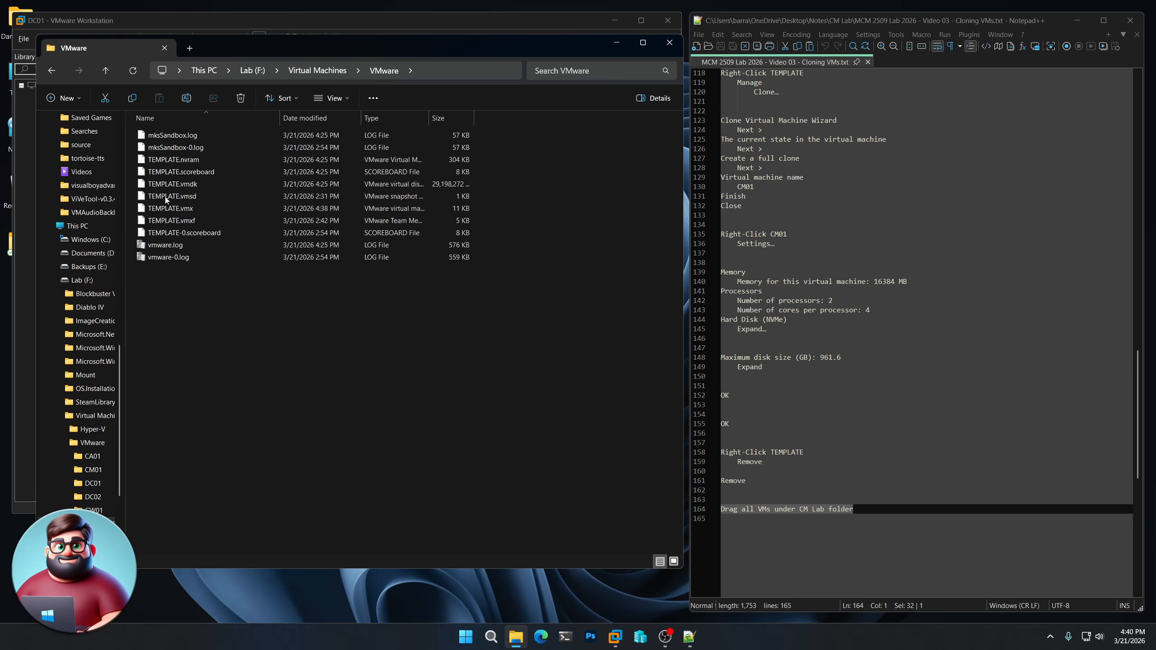
left_click(669, 43)
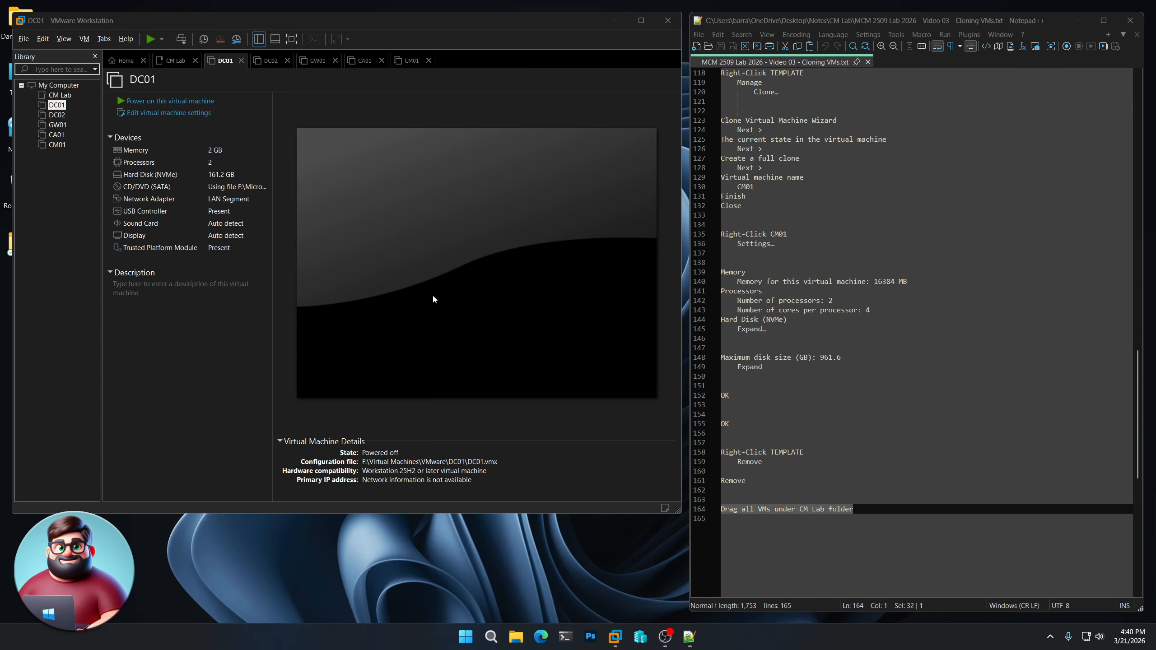
- Move the DC01, DC02, GW01, CA01 and CM01 virtual machines into the CM Lab folder in the library
left_click(54, 106)
left_click_drag(54, 106, 60, 97)
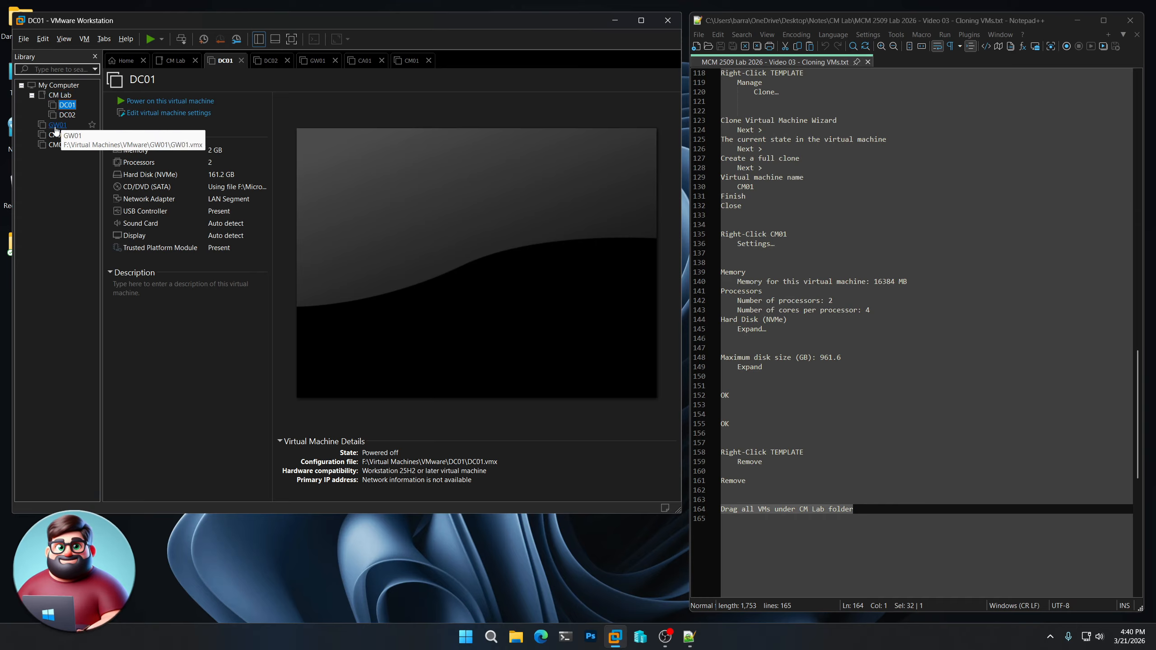
mouse_move(57, 126)
left_mouse_down()
mouse_move(63, 97)
mouse_move(55, 138)
mouse_move(68, 130)
mouse_move(66, 144)
left_mouse_up()
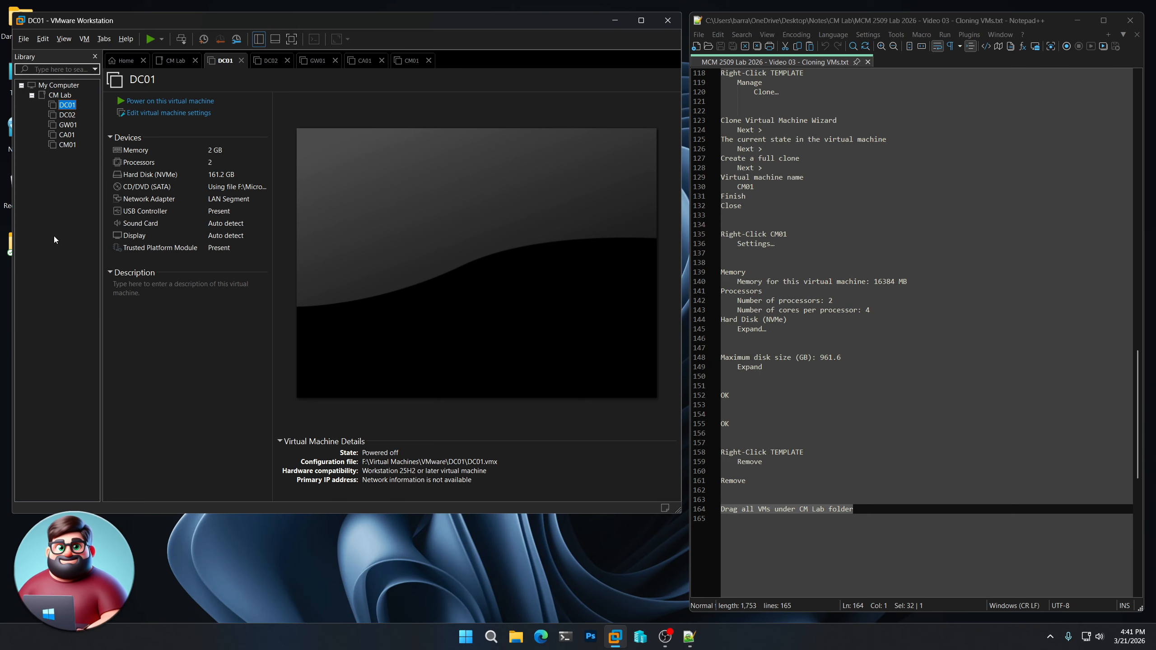
left_click(752, 510)
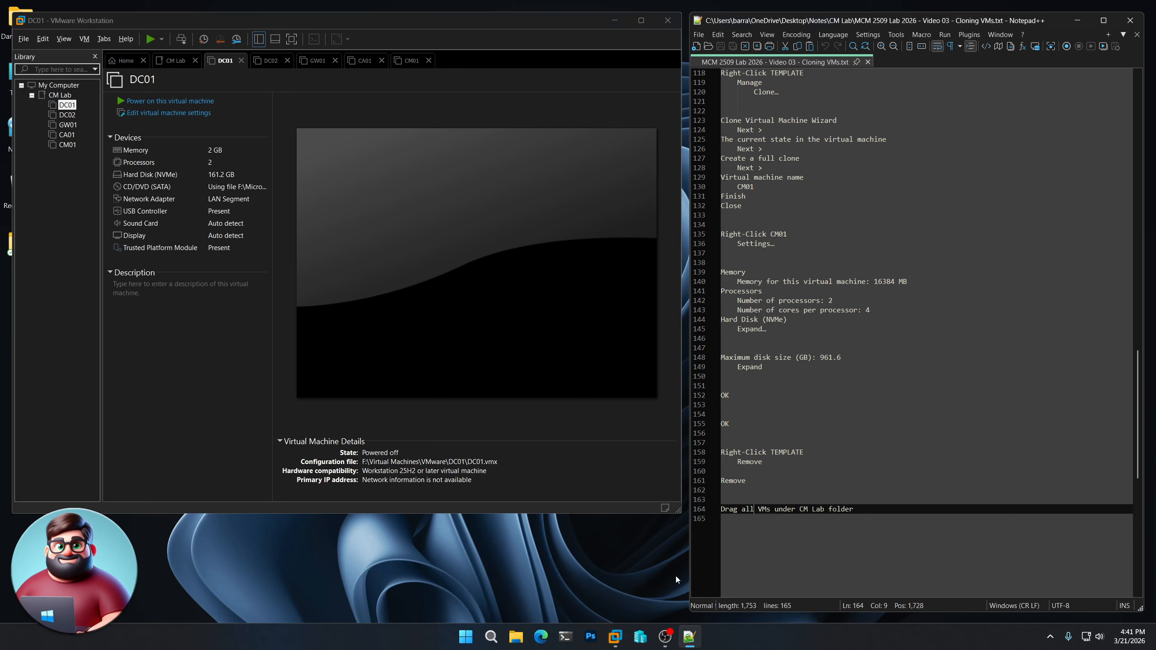
left_click(618, 564)
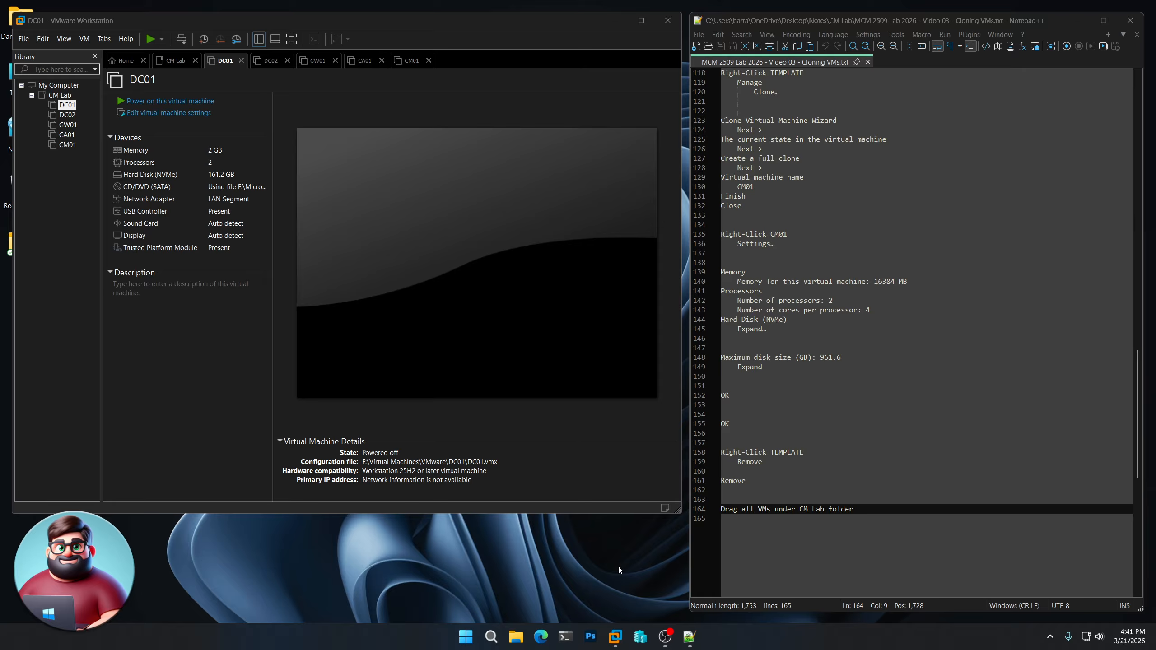